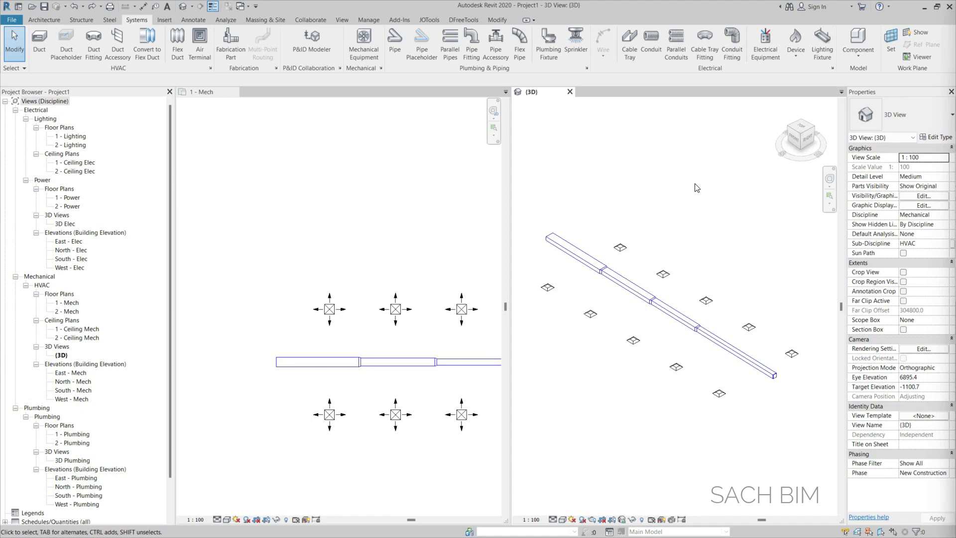
# Zoom the mechanical floor plan and the 3D view in on the duct run
pyautogui.click(421, 319)
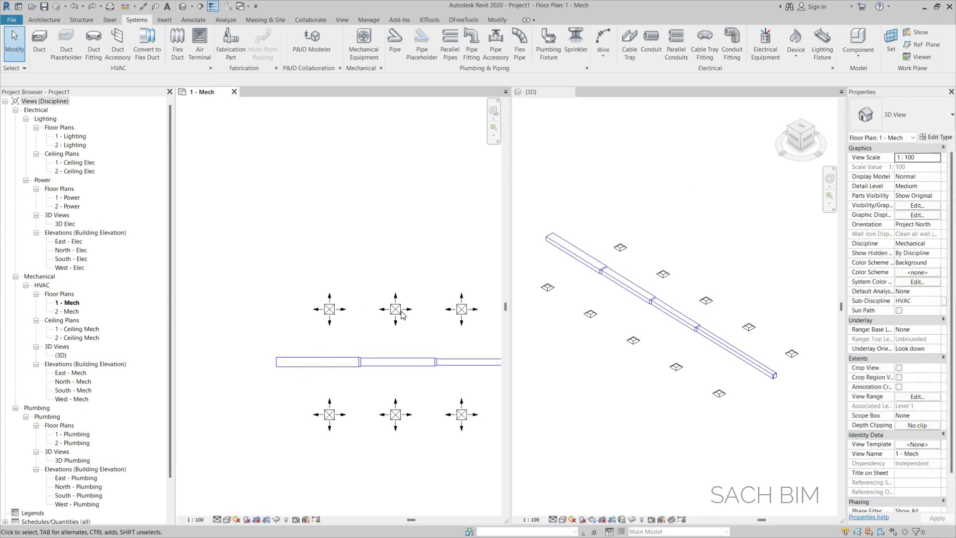
pyautogui.scroll(-2, 398, 316)
pyautogui.scroll(-2, 380, 314)
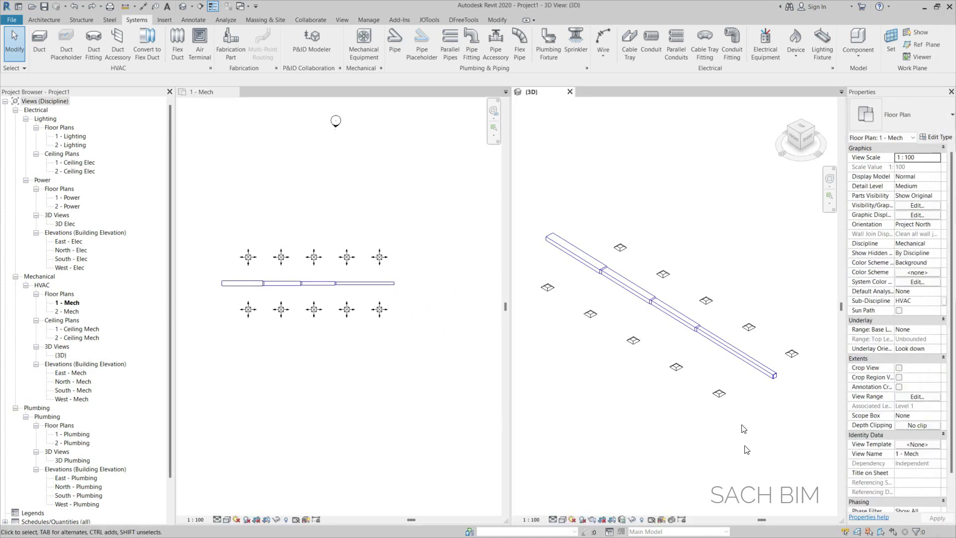
pyautogui.click(748, 463)
pyautogui.scroll(1, 728, 377)
pyautogui.scroll(1, 770, 377)
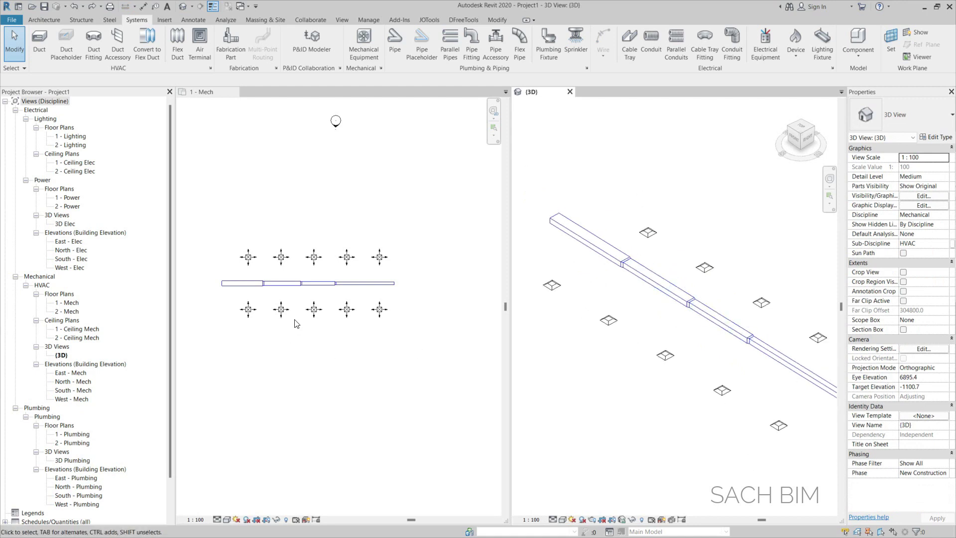
pyautogui.scroll(1, 301, 327)
pyautogui.scroll(1, 324, 344)
pyautogui.scroll(1, 349, 355)
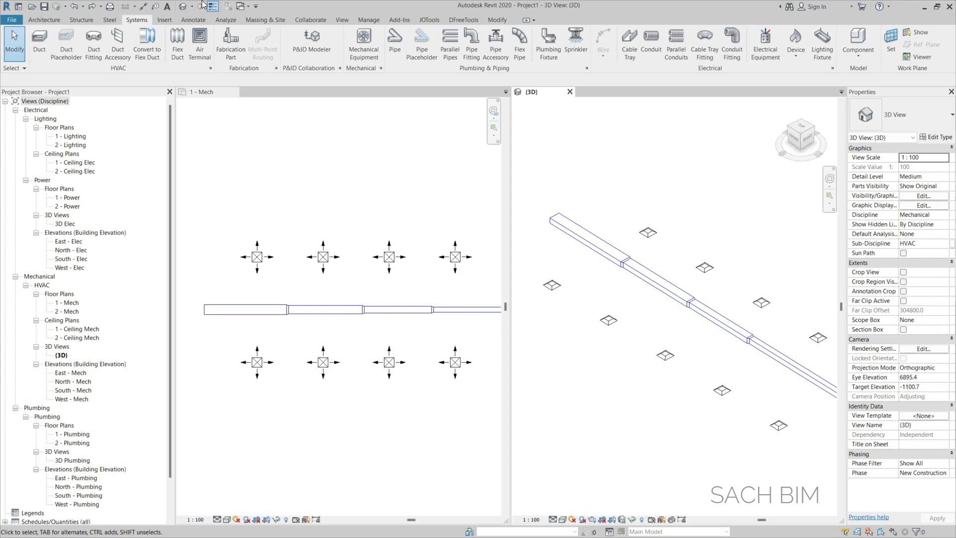
# Draw a building section across the main duct at the first diffusers, far clip pulled to 2153.9
pyautogui.click(343, 333)
pyautogui.click(200, 6)
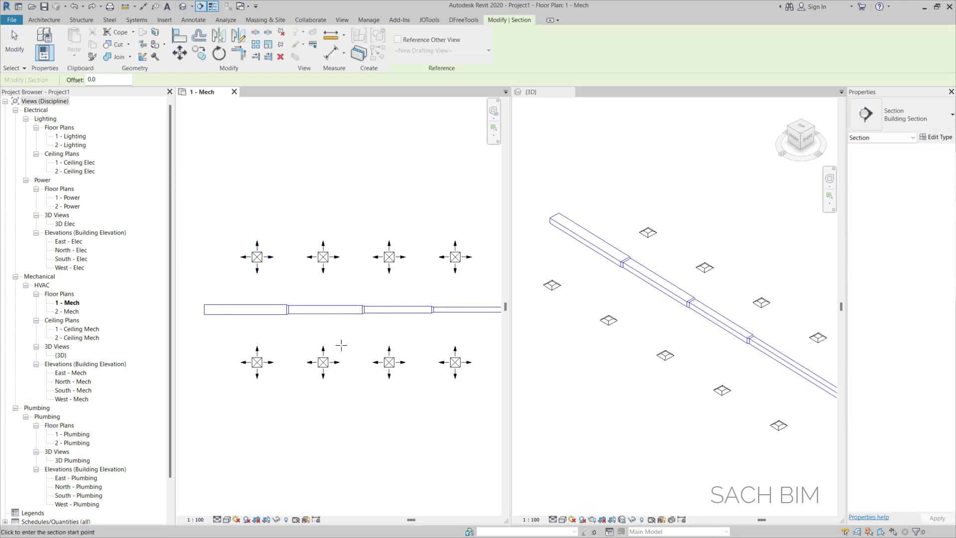
pyautogui.click(241, 228)
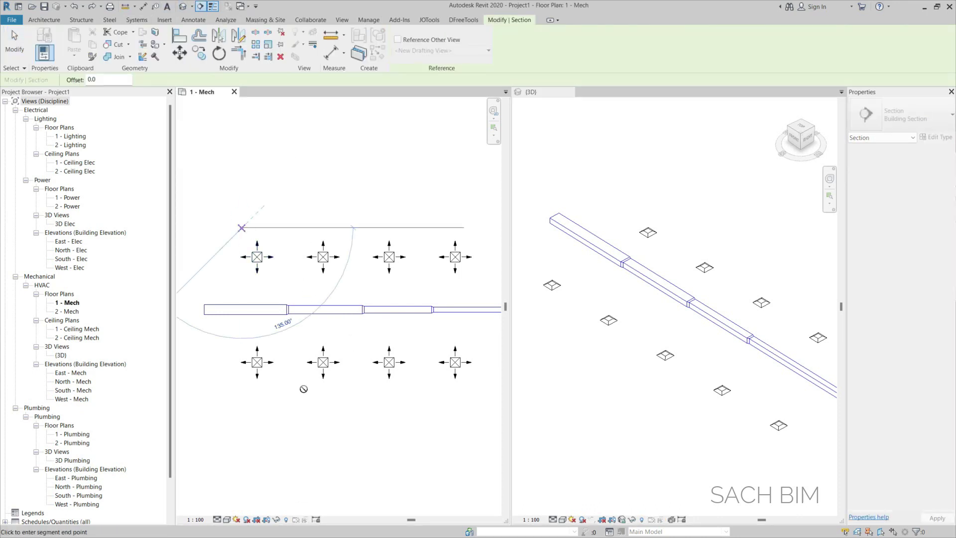
pyautogui.click(305, 505)
pyautogui.scroll(-3, 329, 487)
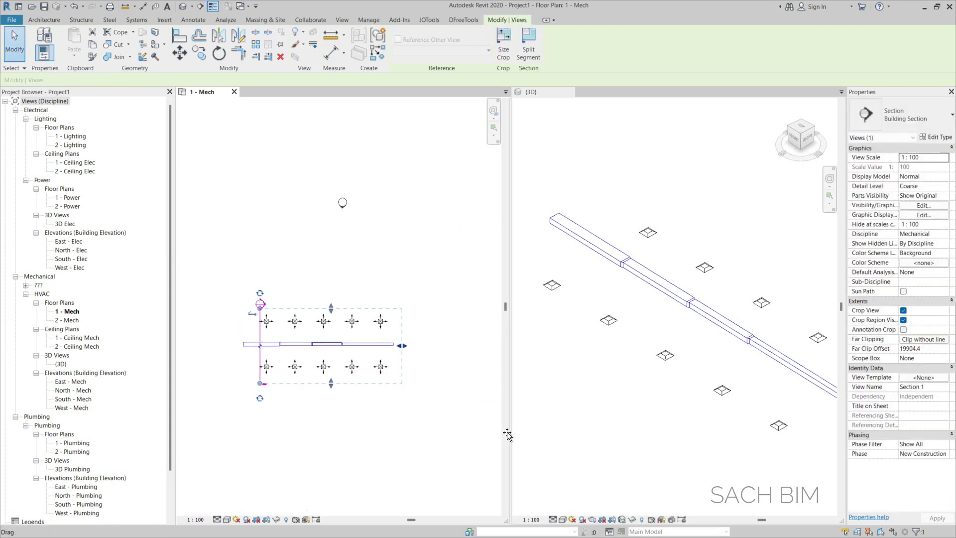
pyautogui.moveTo(332, 383); pyautogui.dragTo(275, 383)
pyautogui.rightClick(342, 437)
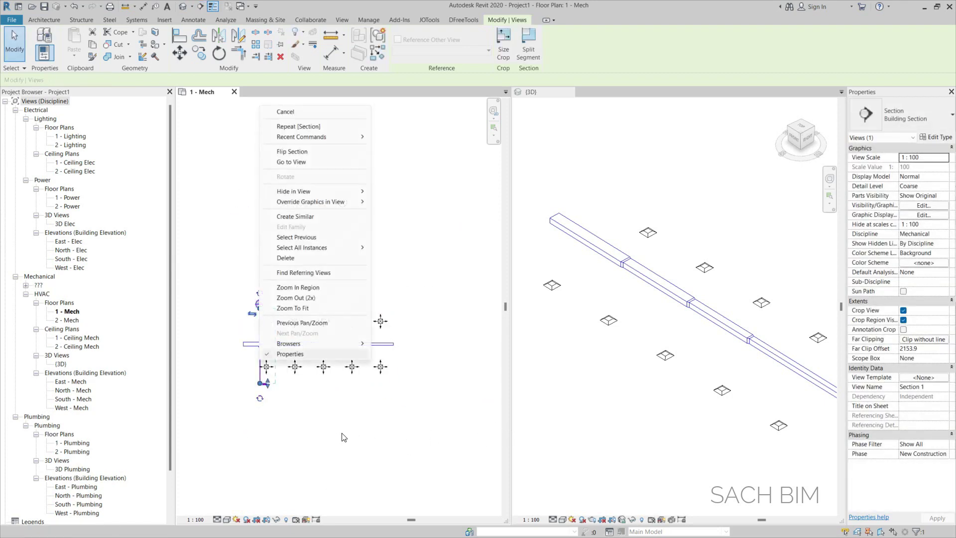
pyautogui.click(342, 438)
pyautogui.click(327, 416)
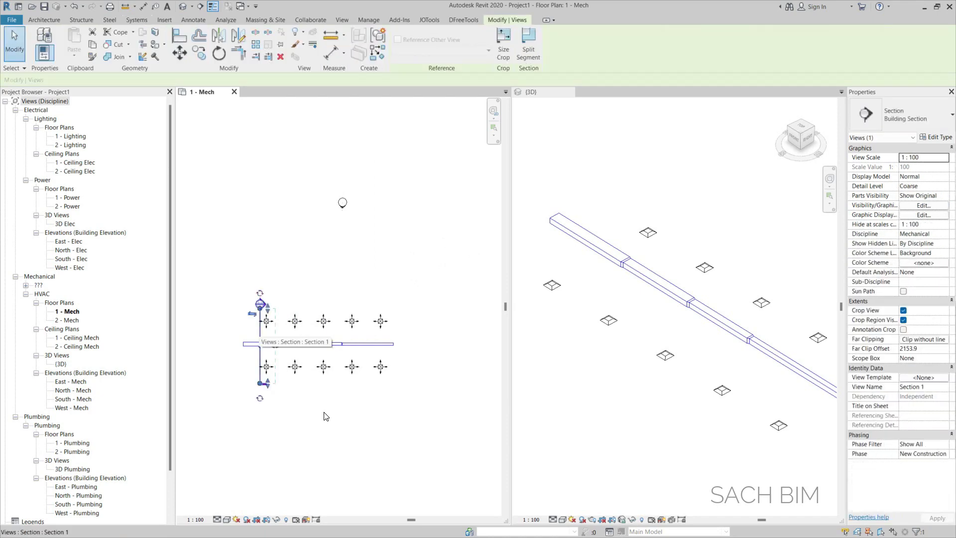
pyautogui.click(325, 417)
pyautogui.scroll(2, 319, 424)
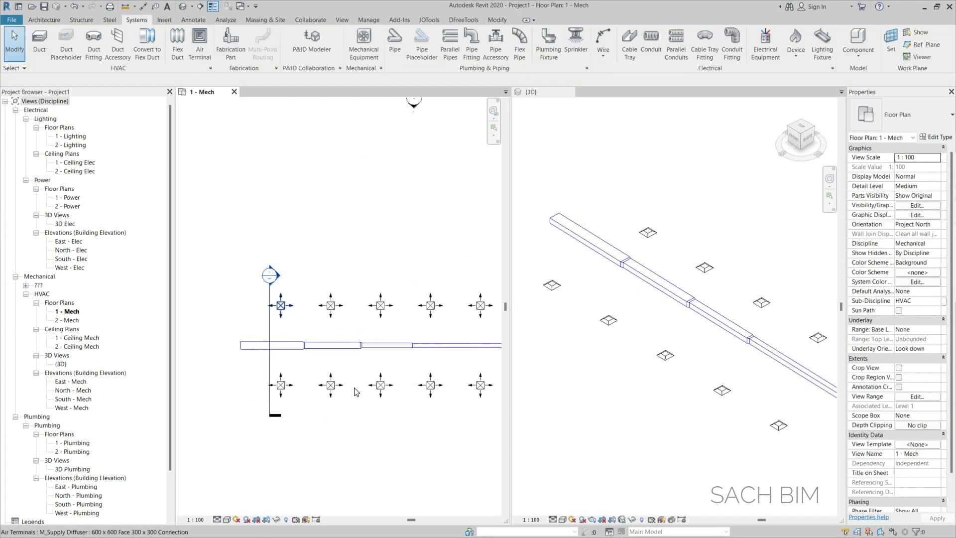
# Join the top-left supply diffuser to the main duct with an elbowed branch duct
pyautogui.click(281, 305)
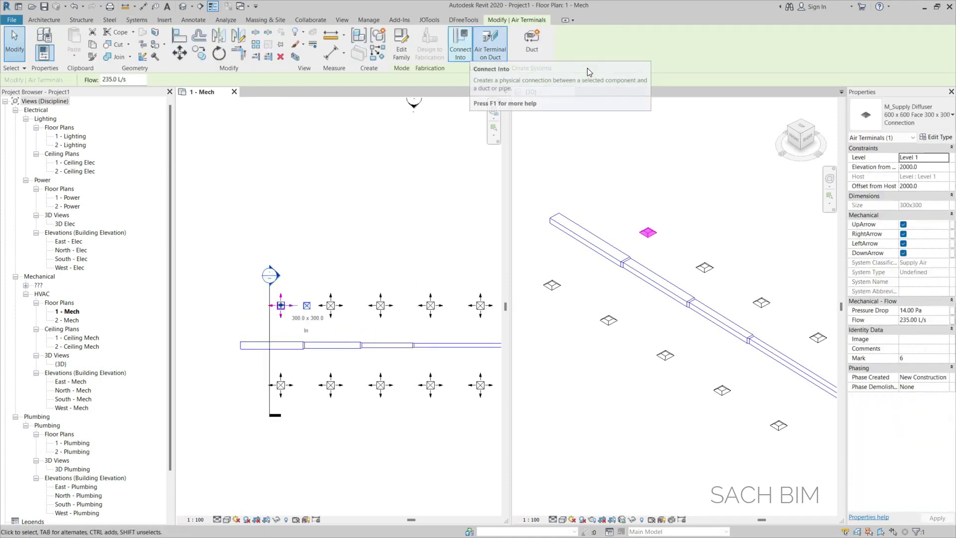
pyautogui.press('Escape')
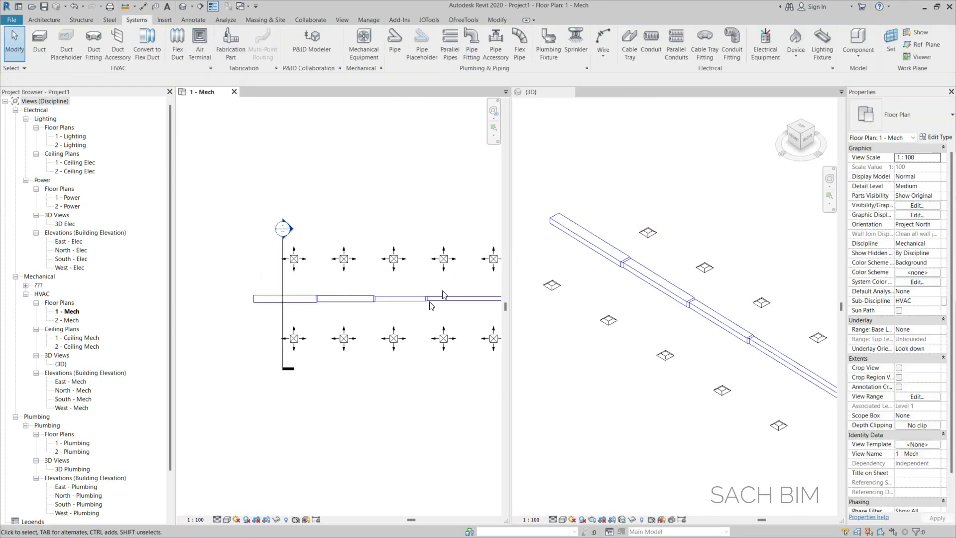
pyautogui.scroll(2, 377, 331)
pyautogui.click(290, 257)
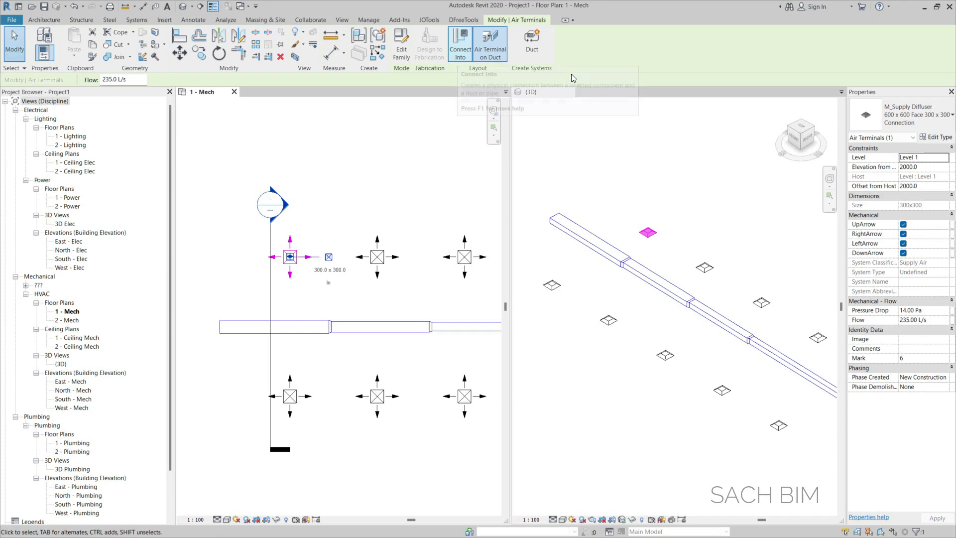
pyautogui.click(460, 45)
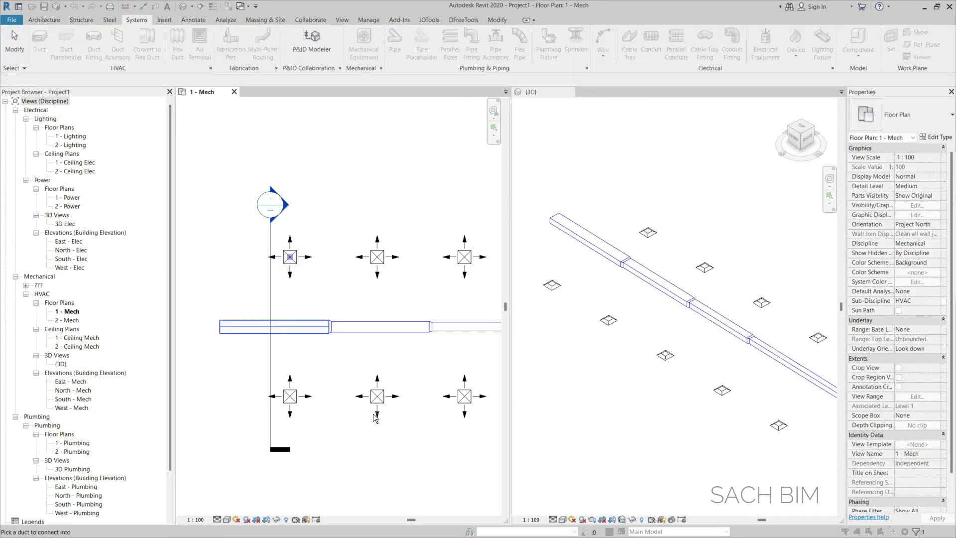
pyautogui.click(359, 327)
pyautogui.scroll(3, 653, 219)
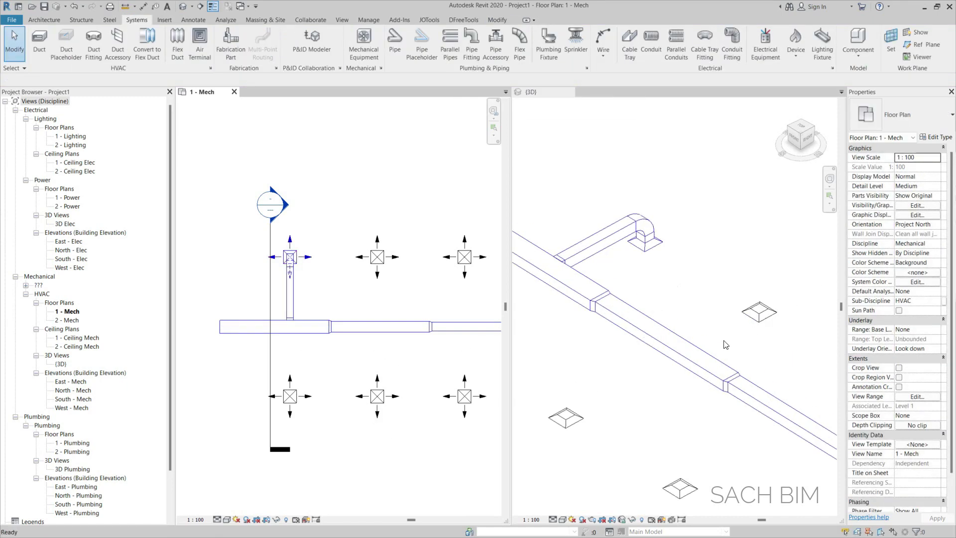
pyautogui.click(833, 315)
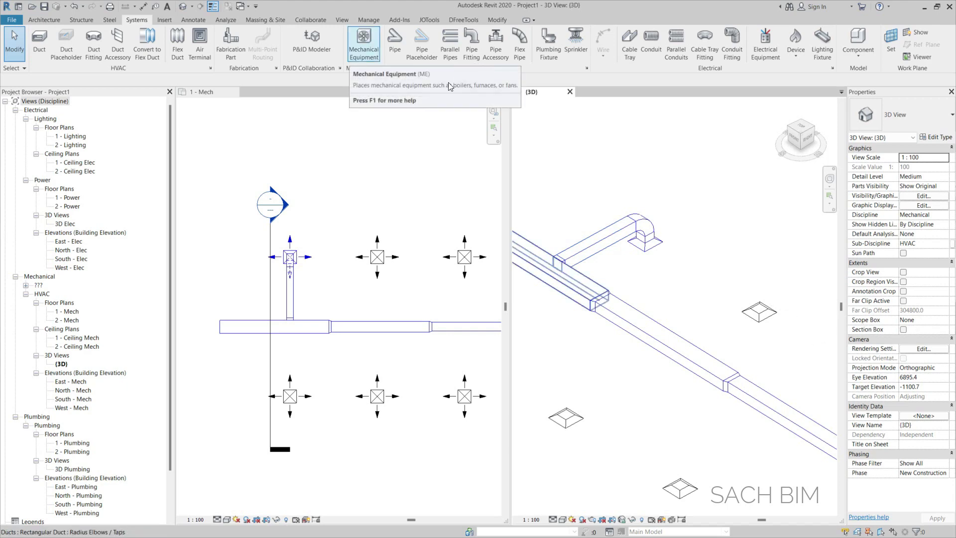
# In Mechanical Settings (MS), set branch flex duct to Flex Duct Round : Flex - Round, max length 1800
pyautogui.click(493, 184)
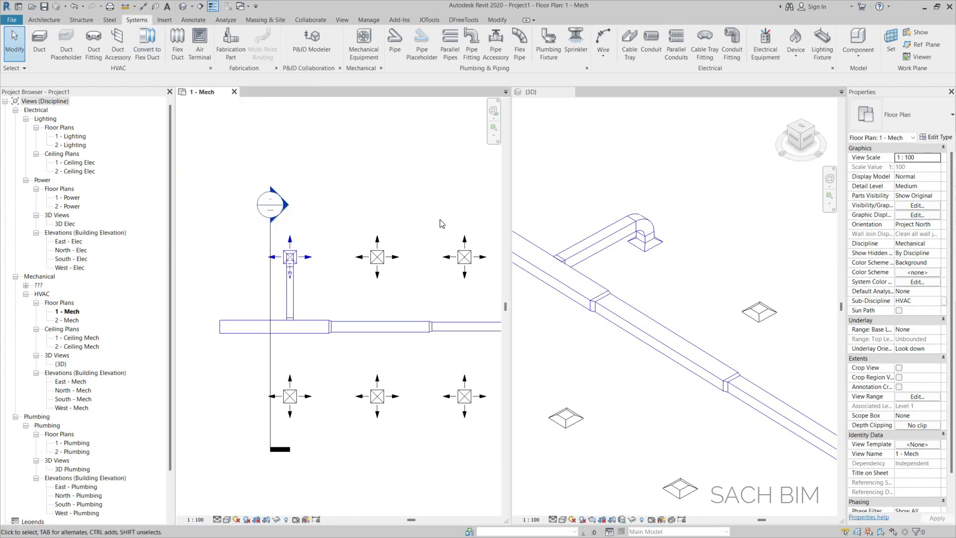
pyautogui.press('m')
pyautogui.press('s')
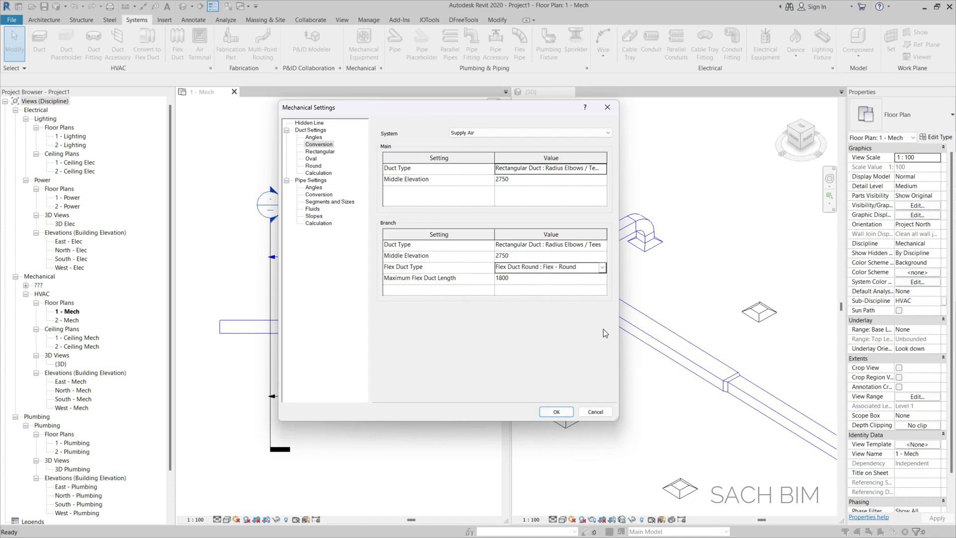
pyautogui.press('Return')
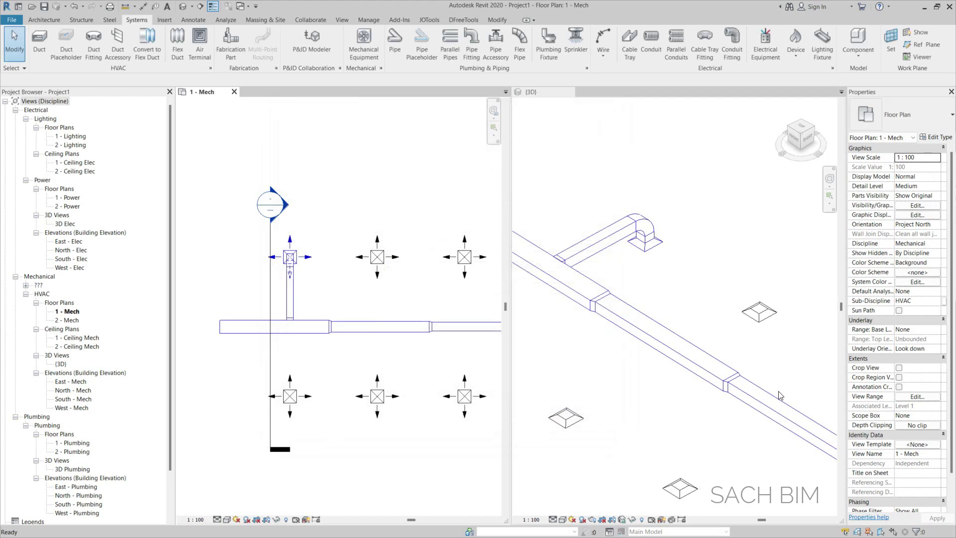
pyautogui.click(843, 330)
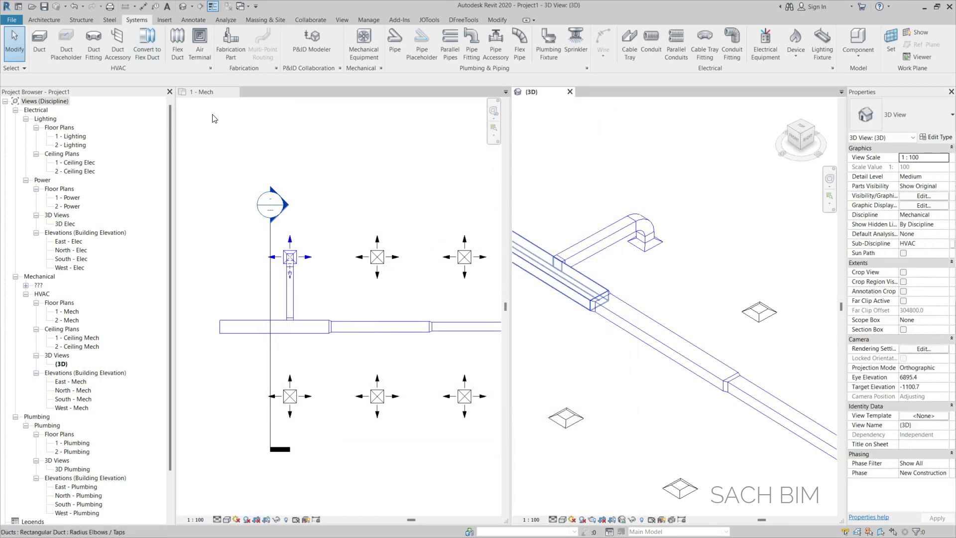
# Connect the second and third top-row diffusers into the main duct
pyautogui.click(147, 42)
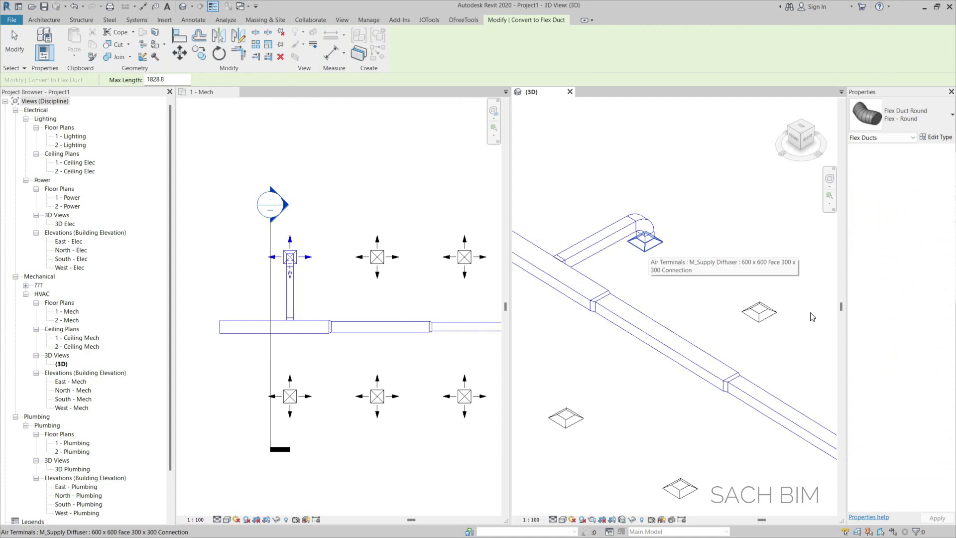
pyautogui.press('Escape')
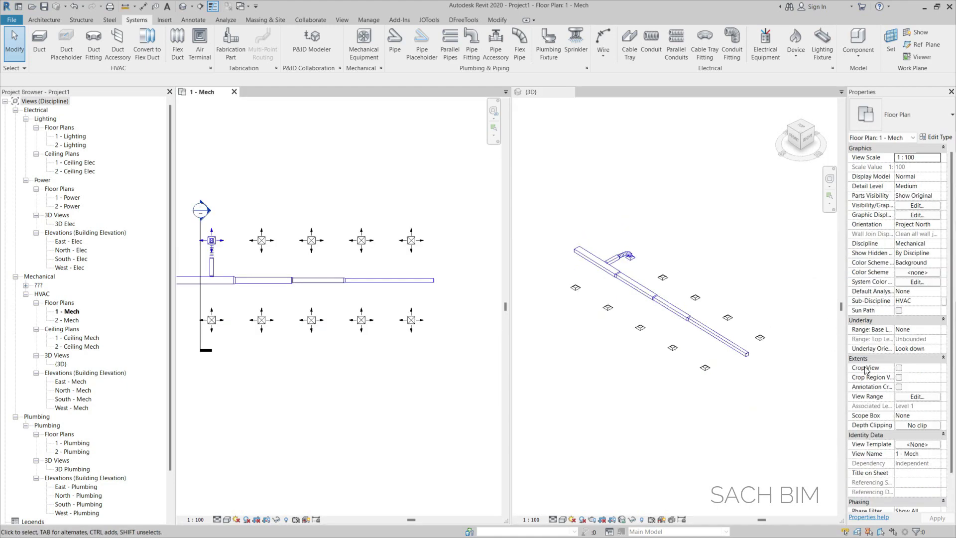
pyautogui.click(312, 257)
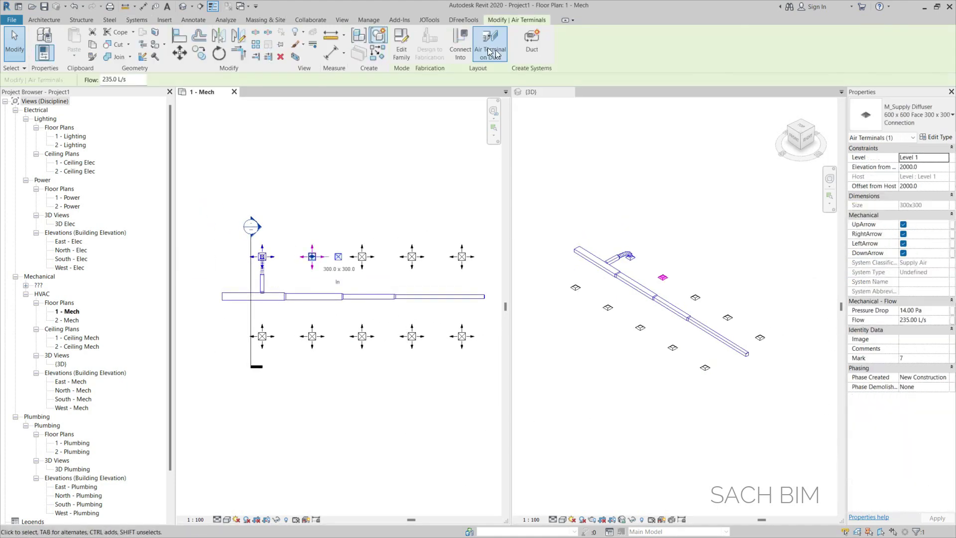
pyautogui.press('c')
pyautogui.press('v')
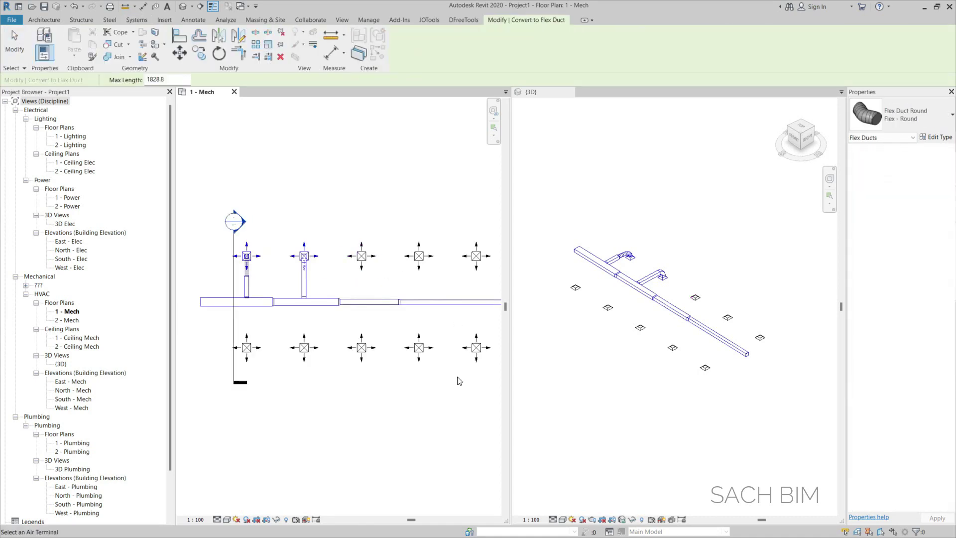
pyautogui.press('Escape')
pyautogui.click(362, 256)
pyautogui.press('c')
pyautogui.press('v')
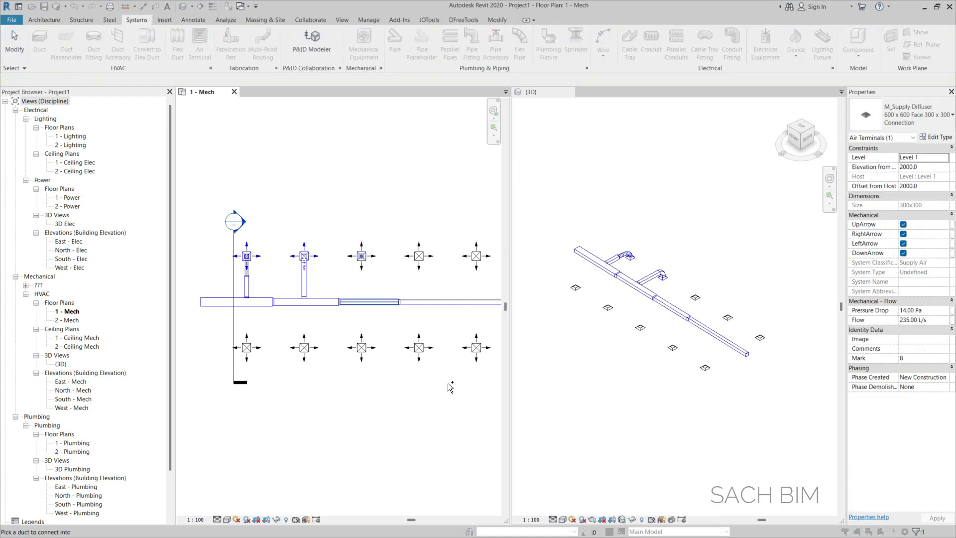
pyautogui.press('Escape')
# Connect the fourth and fifth top-row diffusers into the main duct
pyautogui.click(419, 256)
pyautogui.press('c')
pyautogui.press('v')
pyautogui.press('Escape')
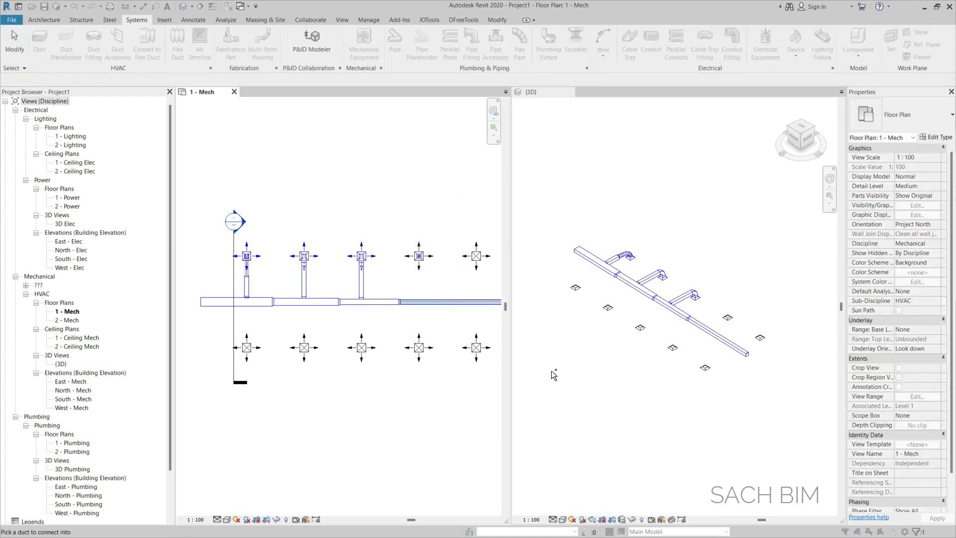
pyautogui.moveTo(543, 387); pyautogui.dragTo(466, 395, button='middle')
pyautogui.click(398, 263)
pyautogui.click(460, 44)
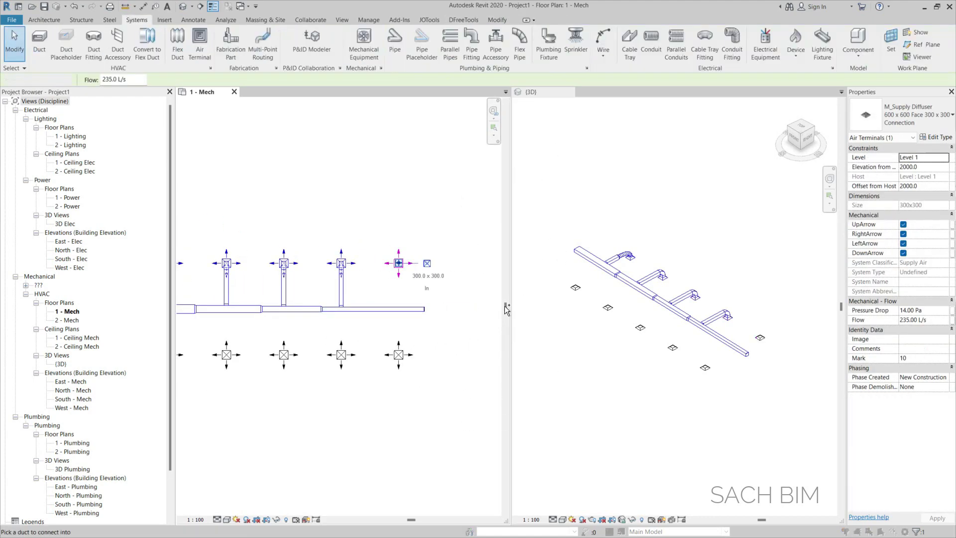
pyautogui.click(373, 309)
pyautogui.scroll(3, 676, 457)
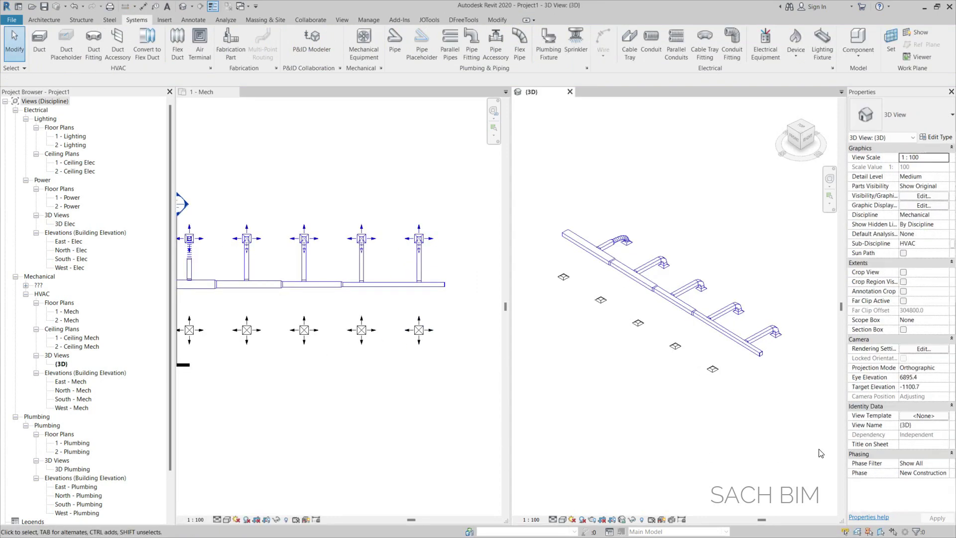
# Connect the rightmost, fourth and third bottom-row diffusers into the main duct
pyautogui.click(501, 425)
pyautogui.click(419, 330)
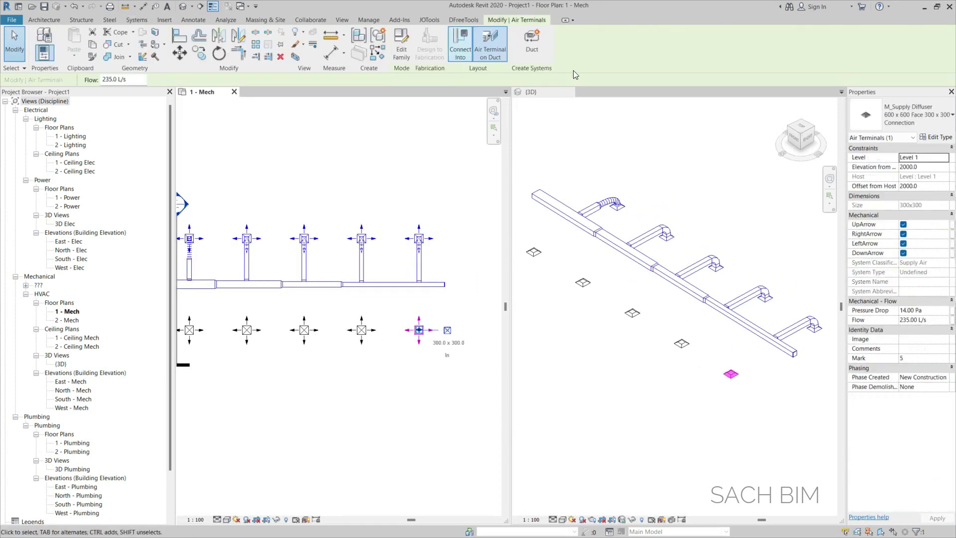
pyautogui.click(460, 44)
pyautogui.click(748, 325)
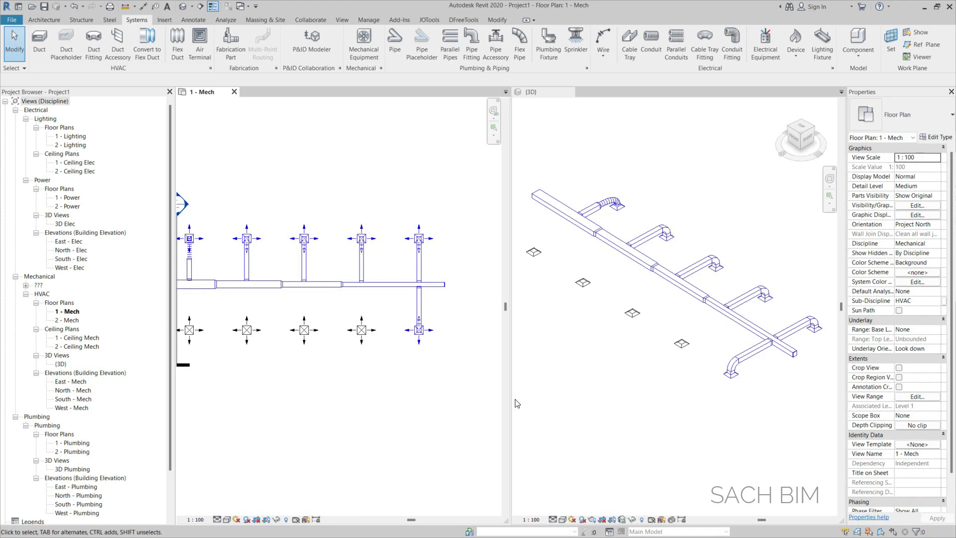
pyautogui.click(361, 330)
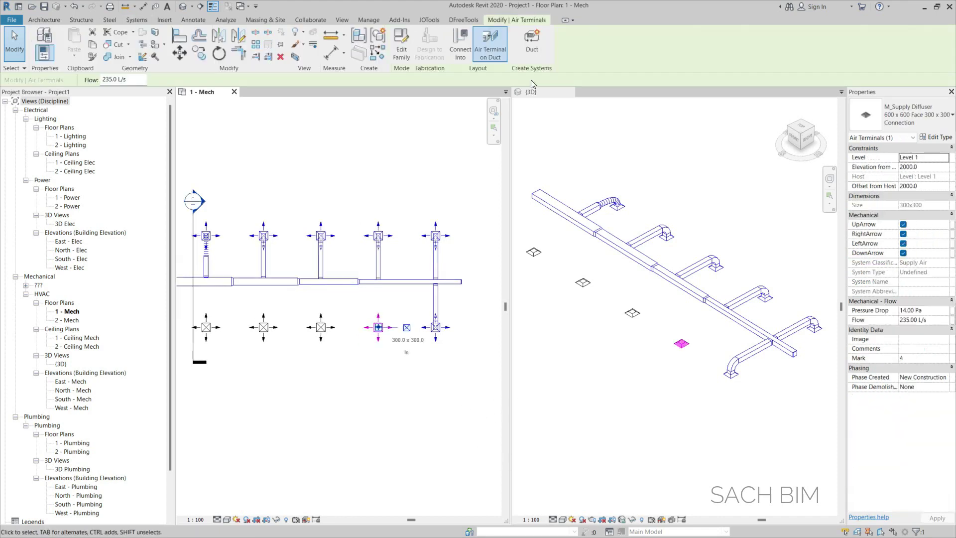
pyautogui.click(460, 43)
pyautogui.click(378, 284)
pyautogui.click(321, 329)
pyautogui.click(460, 44)
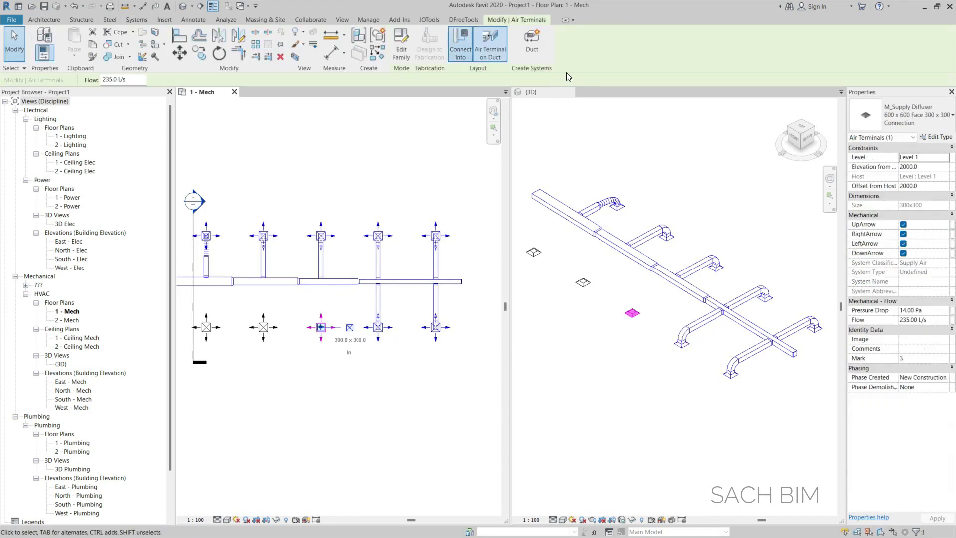
pyautogui.click(329, 282)
# Connect the second and leftmost bottom-row diffusers into the main duct
pyautogui.moveTo(441, 498); pyautogui.dragTo(509, 497, button='middle')
pyautogui.click(331, 325)
pyautogui.click(460, 44)
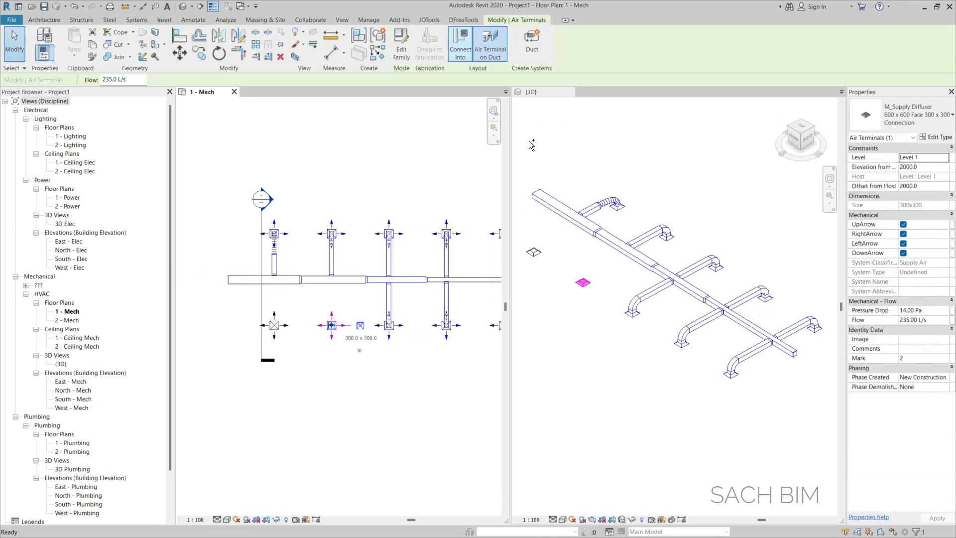
pyautogui.click(344, 280)
pyautogui.click(274, 325)
pyautogui.click(461, 44)
pyautogui.click(274, 280)
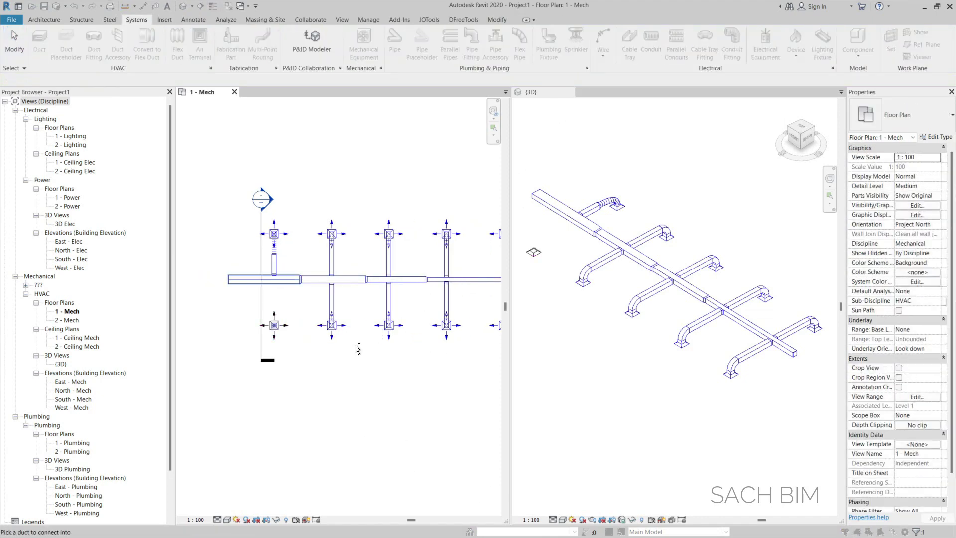
pyautogui.click(532, 91)
# Convert five diffuser branch ducts to flex duct in 3D, then orbit to a higher viewpoint
pyautogui.click(147, 44)
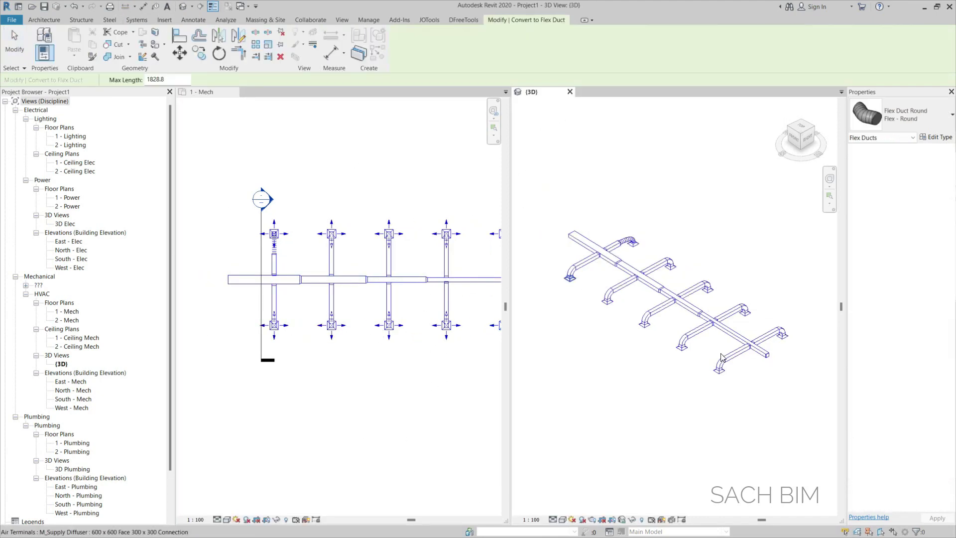
pyautogui.click(576, 271)
pyautogui.click(613, 294)
pyautogui.click(645, 324)
pyautogui.scroll(2, 676, 341)
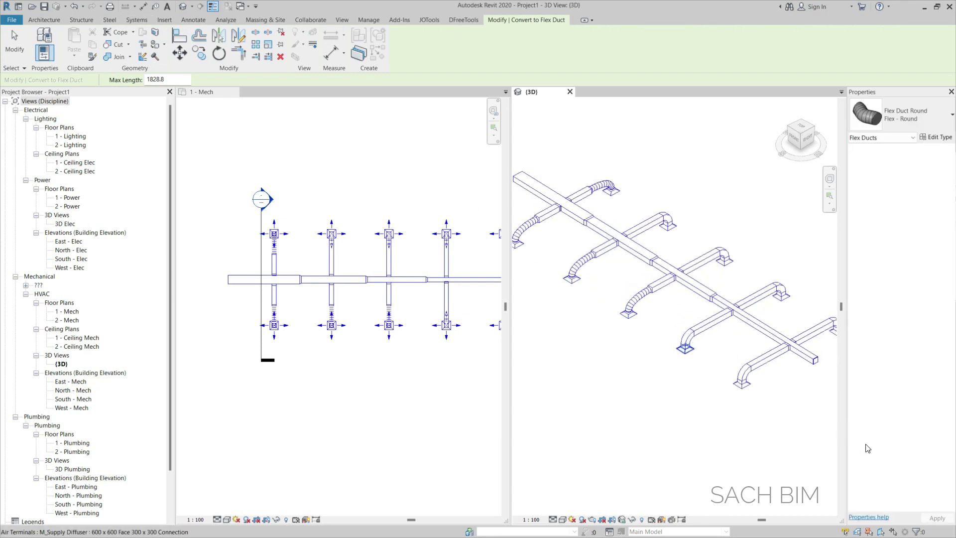
pyautogui.click(685, 348)
pyautogui.click(742, 383)
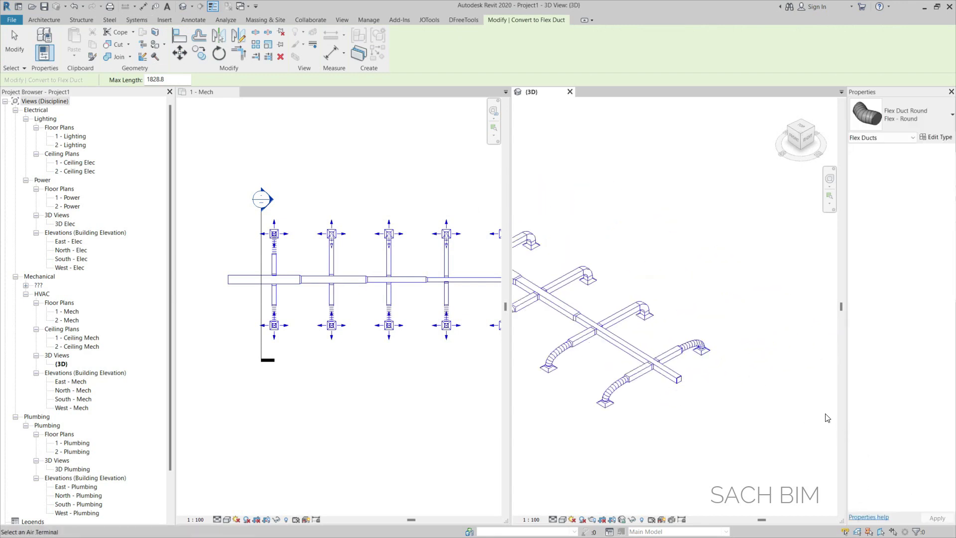
pyautogui.scroll(-3, 767, 365)
pyautogui.press('Escape')
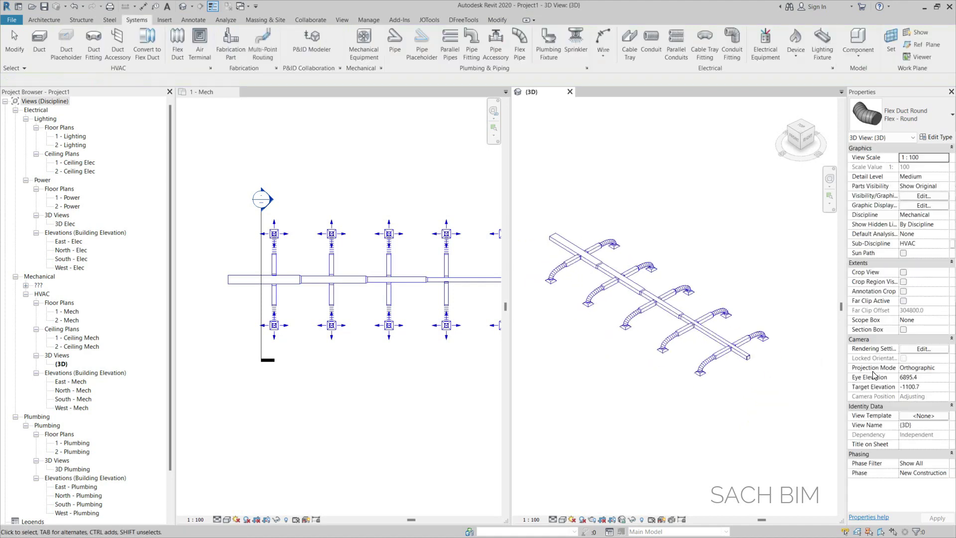
pyautogui.keyDown('shift'); pyautogui.moveTo(687, 309); pyautogui.dragTo(703, 304, button='middle'); pyautogui.keyUp('shift')
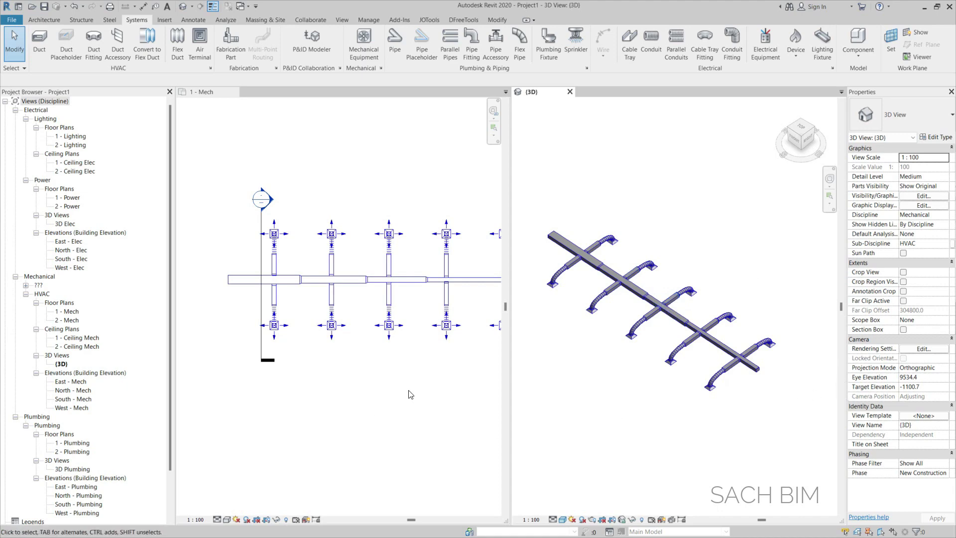
# Select the main-duct transition fitting and undo/redo its change to inspect it
pyautogui.click(439, 383)
pyautogui.scroll(3, 441, 359)
pyautogui.click(373, 265)
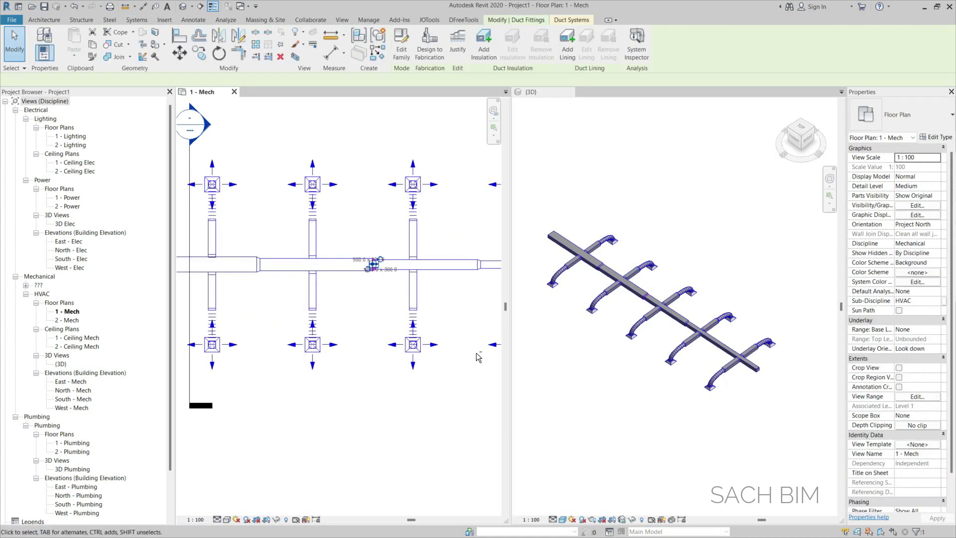
pyautogui.hotkey('ctrl', 'z')
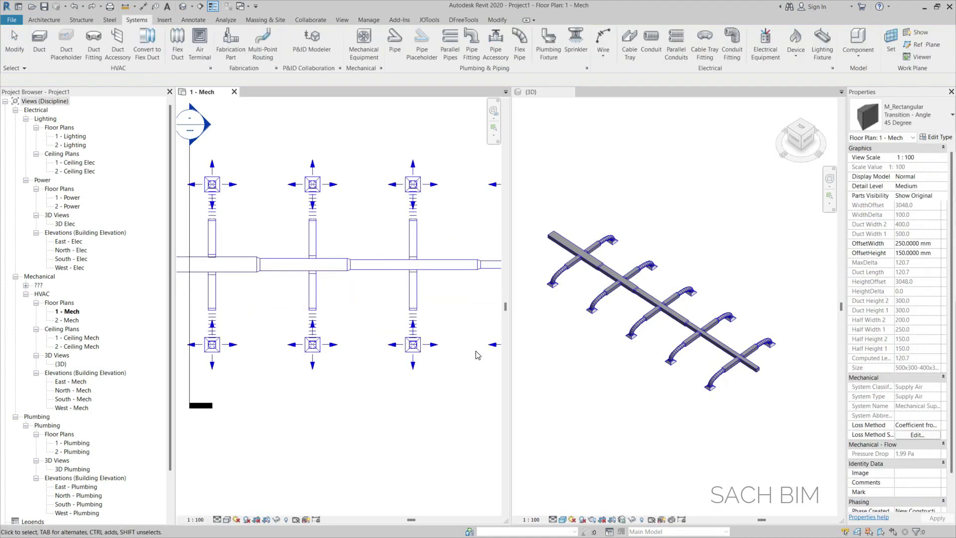
pyautogui.hotkey('ctrl', 'y')
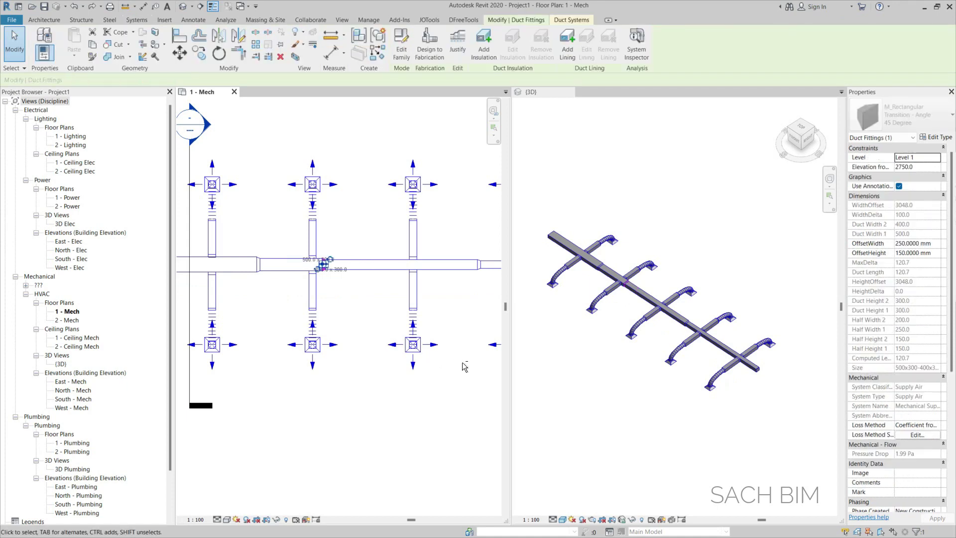
pyautogui.press('Escape')
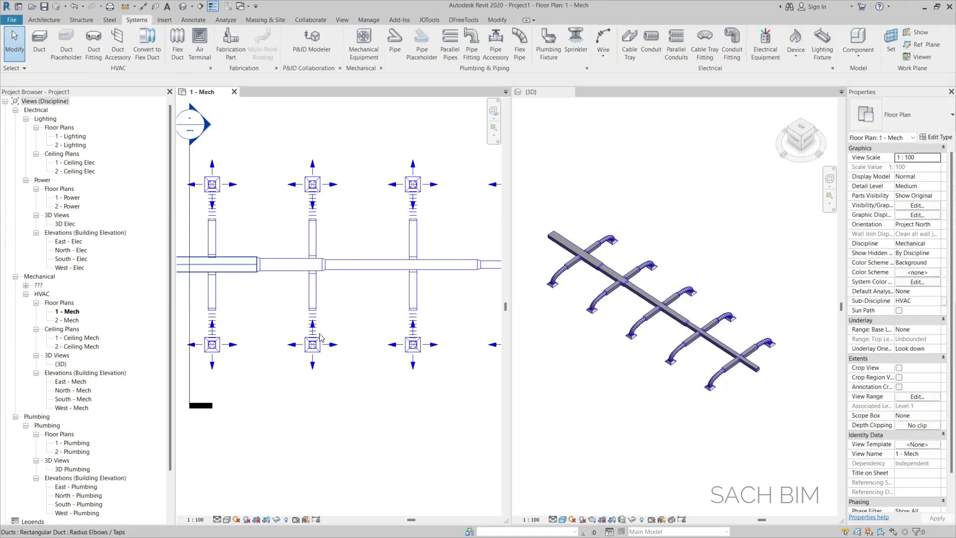
pyautogui.hotkey('ctrl', 'z')
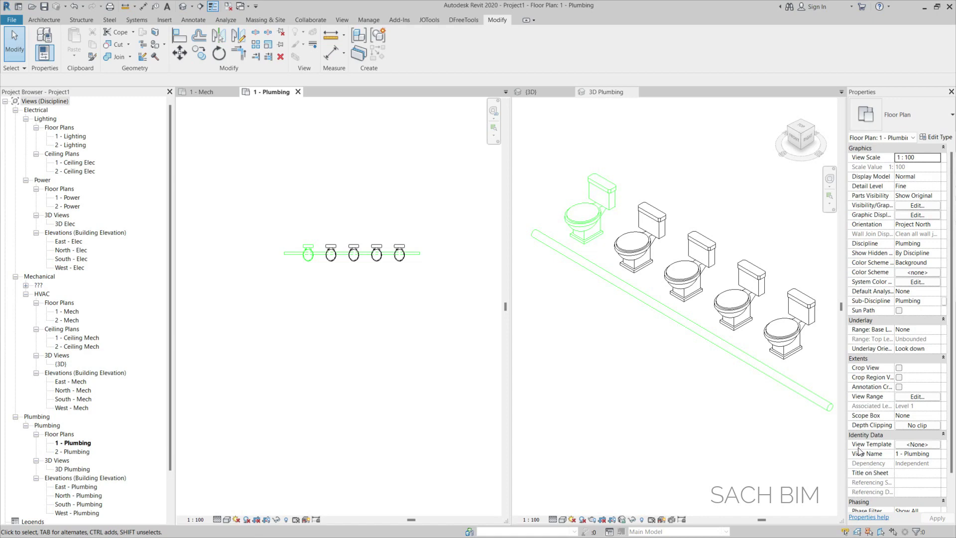
# Connect the first water closet's sanitary connector into the sloped pipe, creating a tee
pyautogui.click(800, 378)
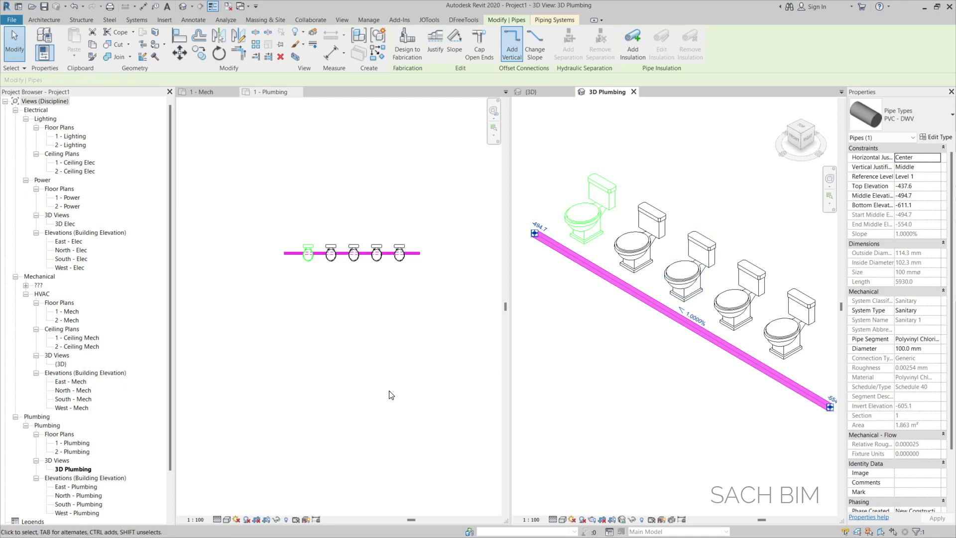
pyautogui.click(414, 378)
pyautogui.scroll(2, 414, 347)
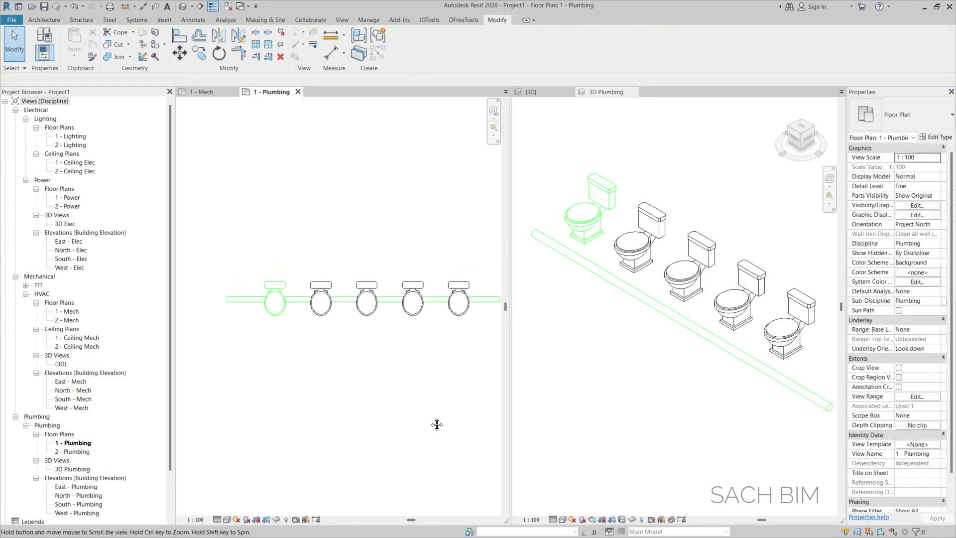
pyautogui.click(274, 304)
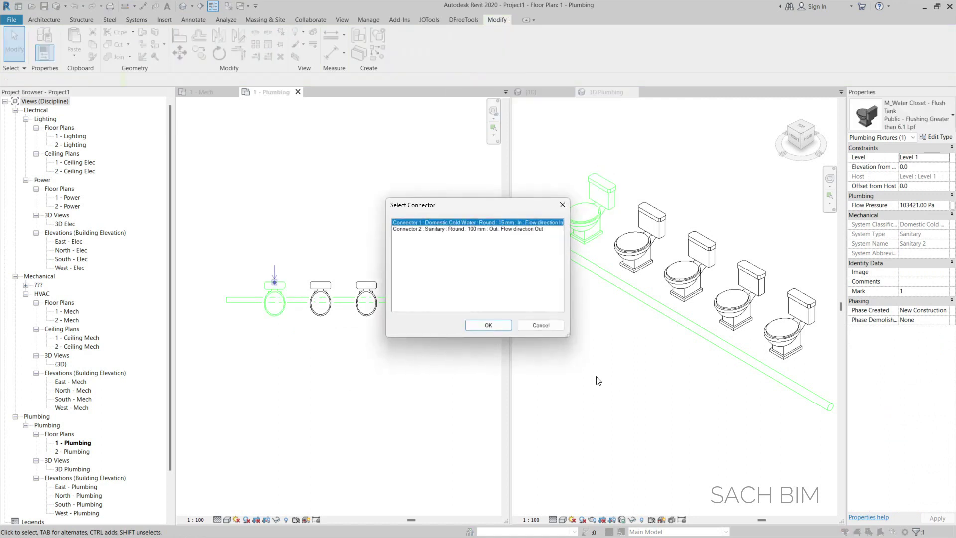
pyautogui.press('Down')
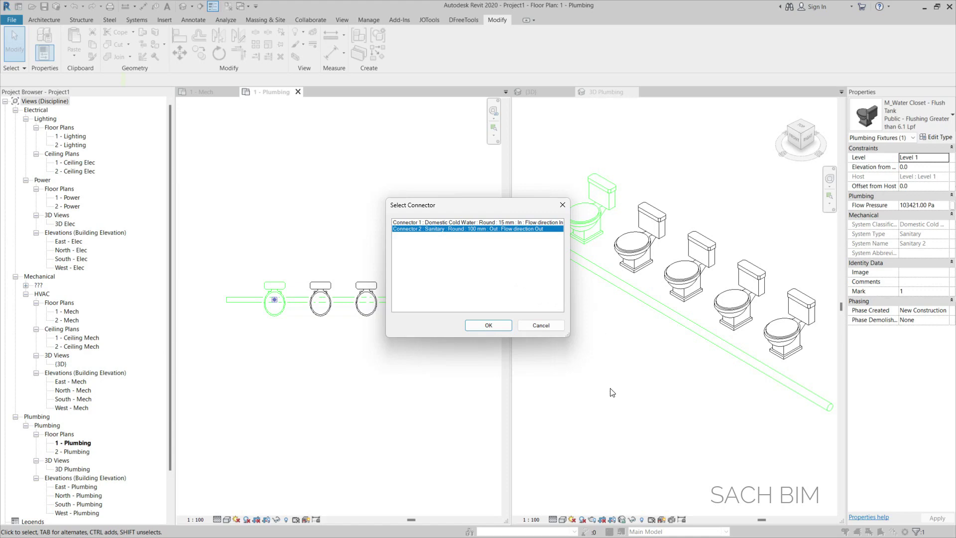
pyautogui.press('Return')
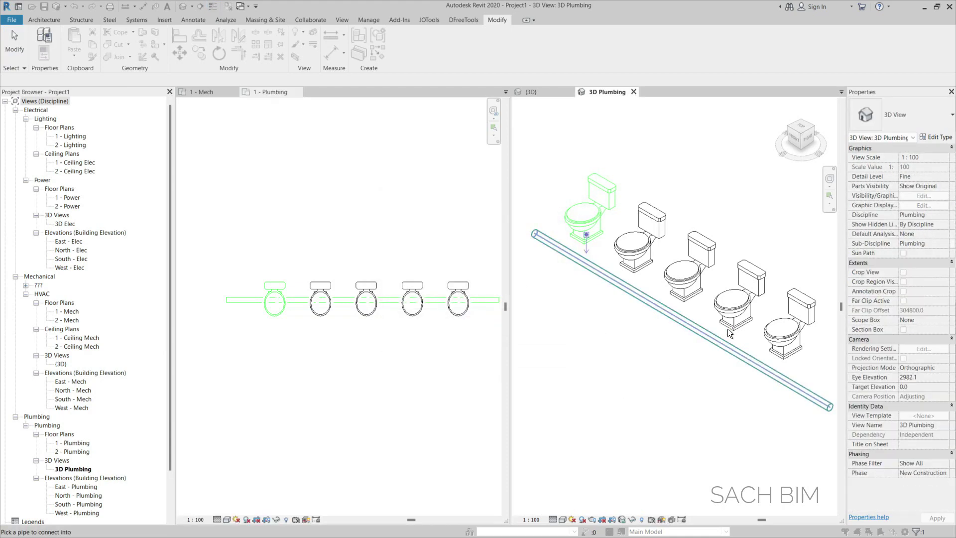
pyautogui.click(727, 329)
pyautogui.scroll(3, 720, 328)
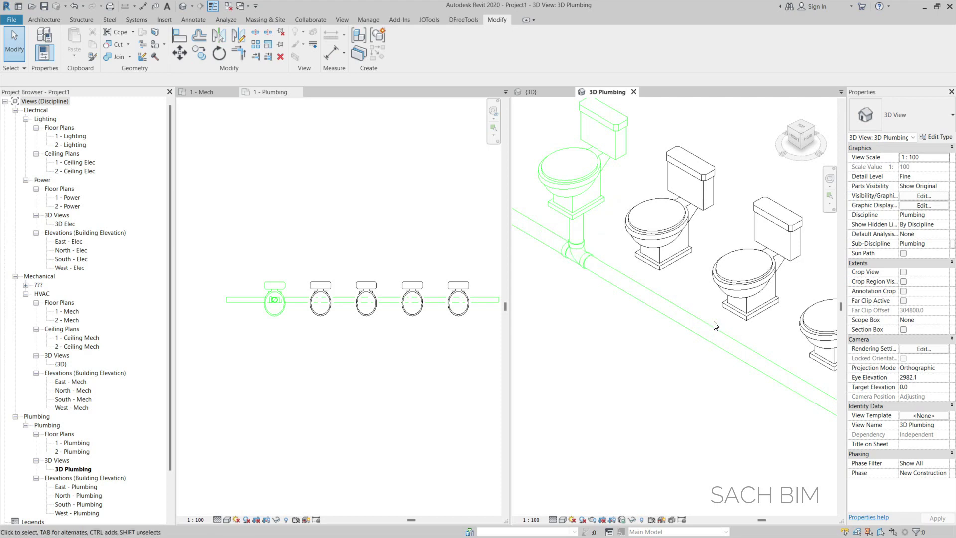
pyautogui.scroll(2, 716, 326)
pyautogui.scroll(2, 716, 326)
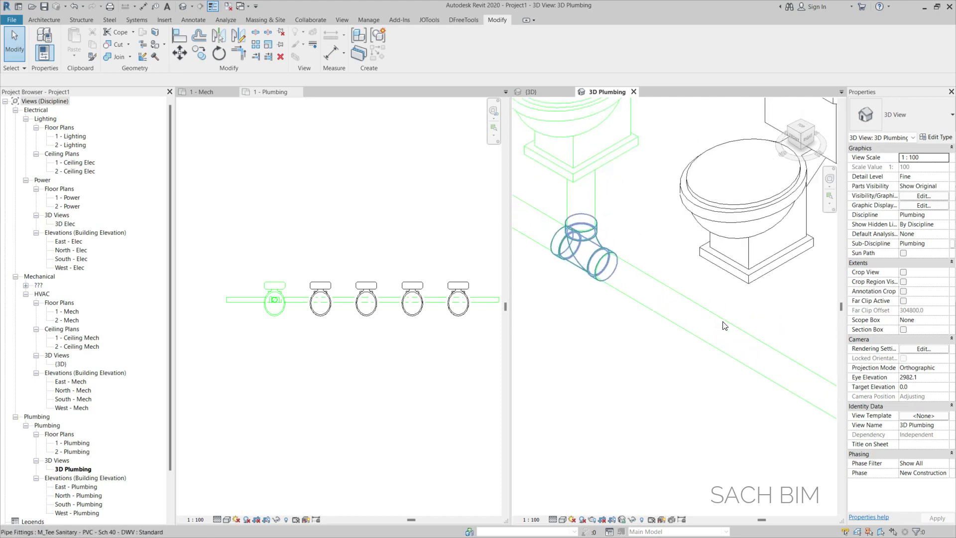
pyautogui.click(724, 326)
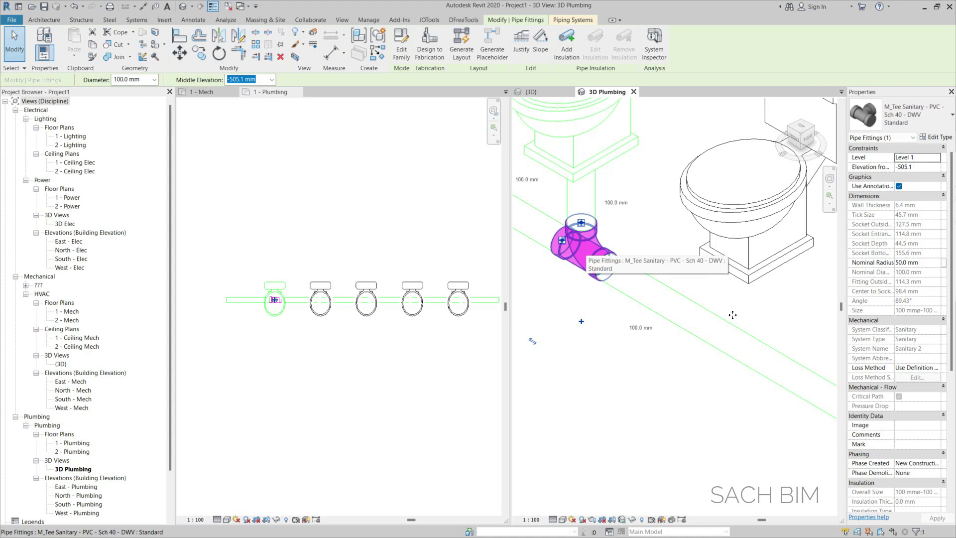
# Undo the tee connection, zoom to fit (ZF), and select the sanitary pipe
pyautogui.click(747, 454)
pyautogui.press('z')
pyautogui.press('f')
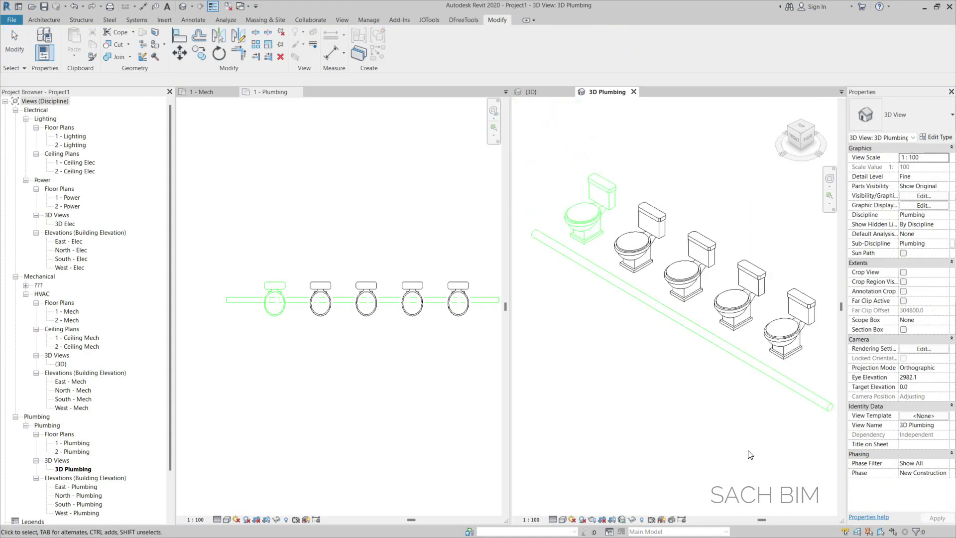
pyautogui.click(749, 352)
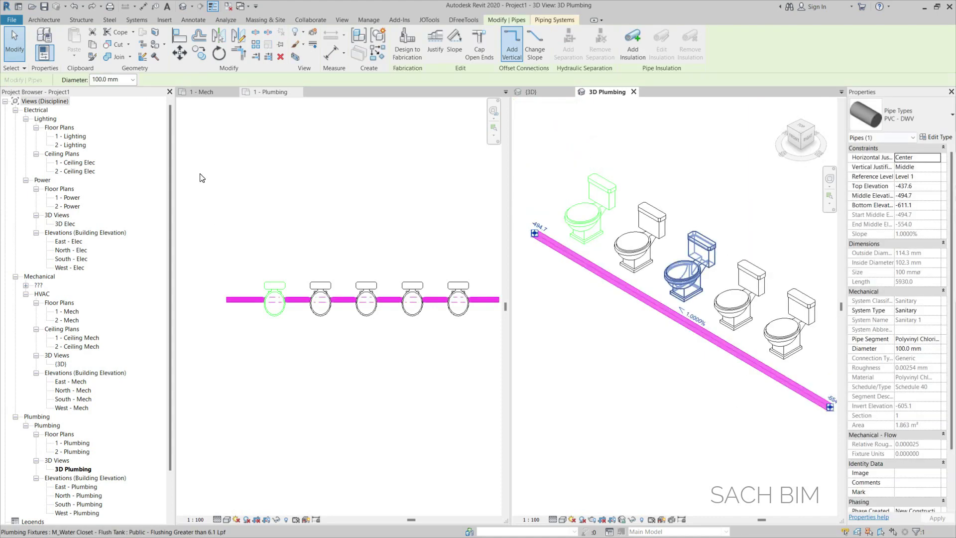
# Set the PVC - DWV routing preference Junction fitting to M_Wye Combination with 8th Bend
pyautogui.click(935, 137)
pyautogui.click(453, 189)
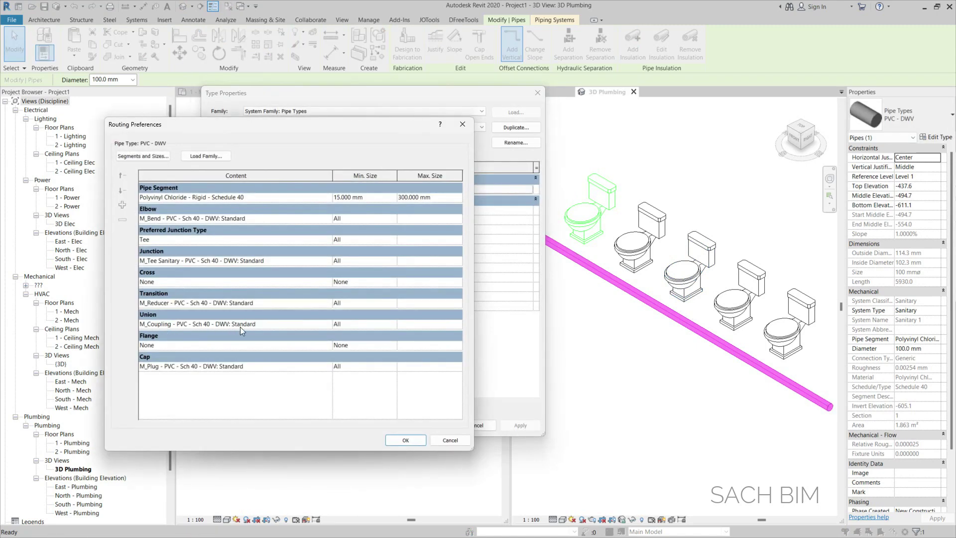
pyautogui.click(234, 261)
pyautogui.click(328, 260)
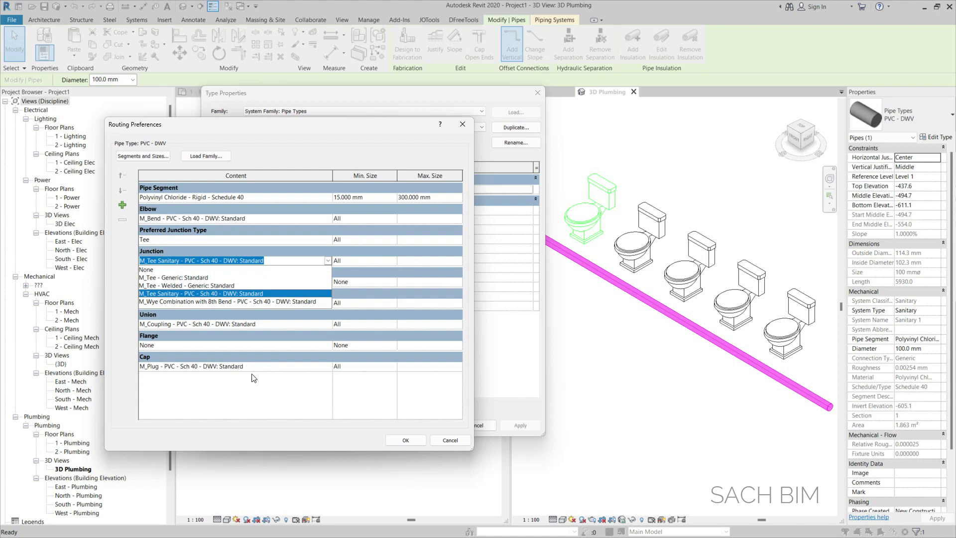
pyautogui.press('Down')
pyautogui.press('Return')
pyautogui.click(405, 440)
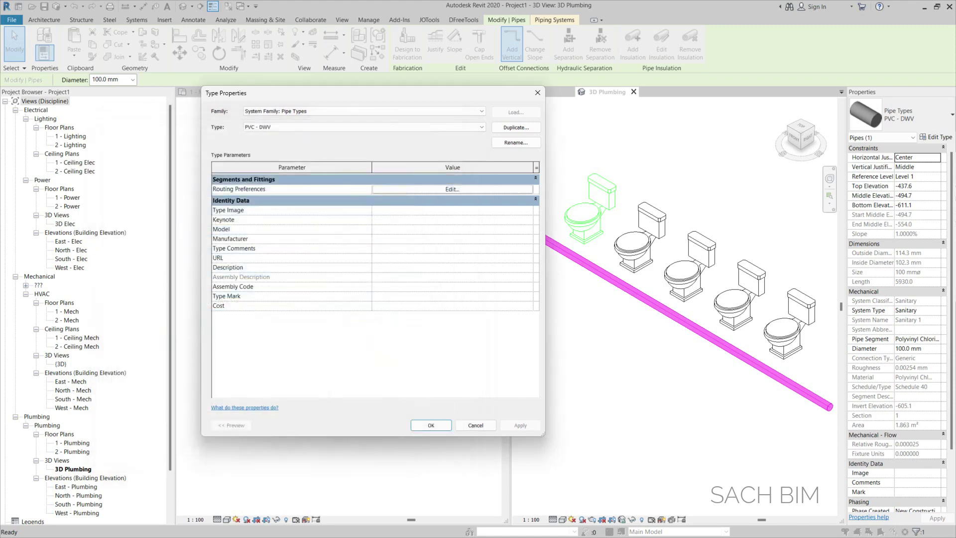
pyautogui.click(432, 426)
pyautogui.click(749, 480)
# Connect the first toilet's Connector 2 (Sanitary) into the pipe with a wye, then orbit to inspect
pyautogui.scroll(-2, 765, 429)
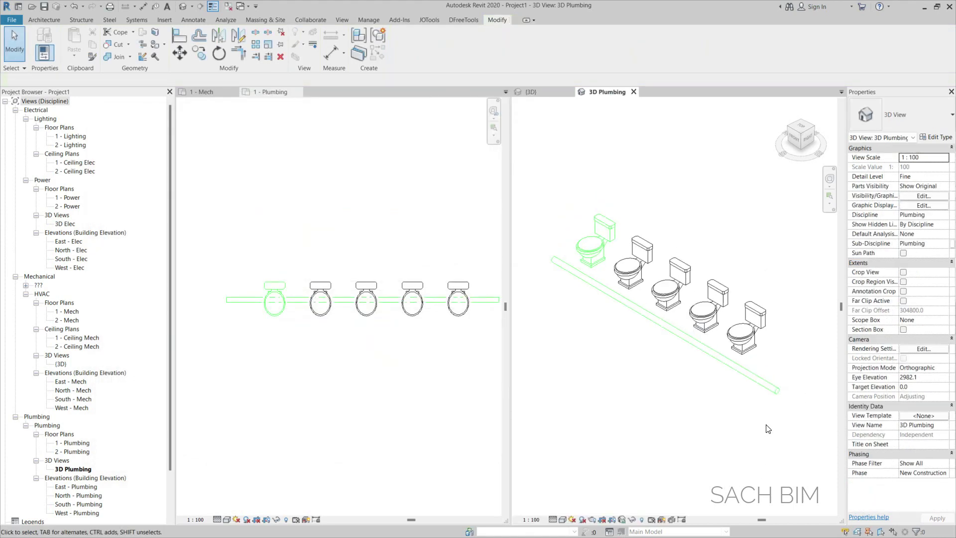
pyautogui.click(460, 50)
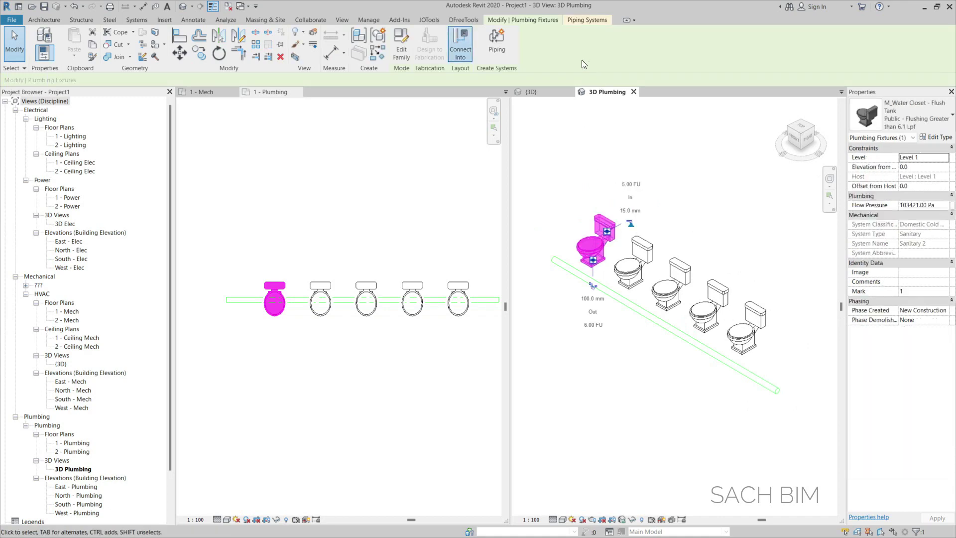
pyautogui.click(717, 352)
pyautogui.press('Down')
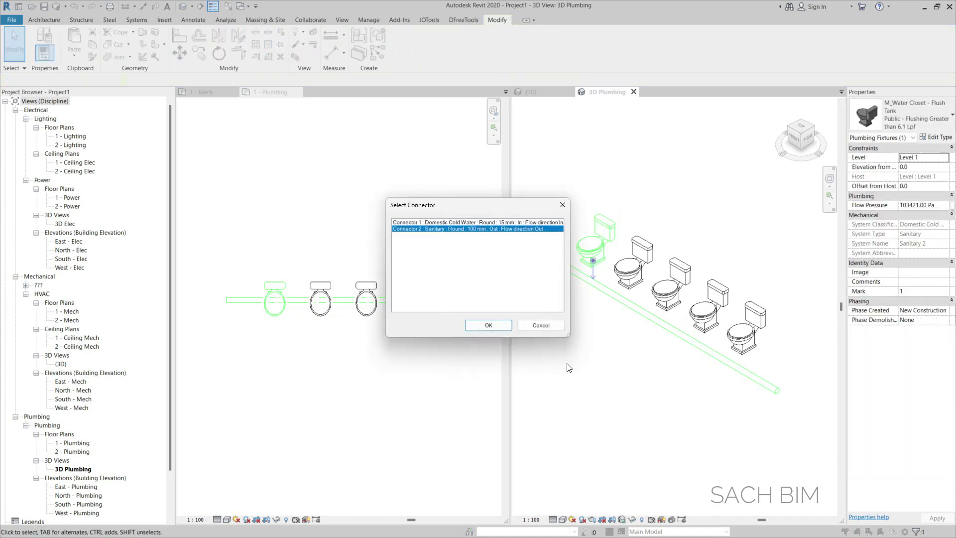
pyautogui.press('Return')
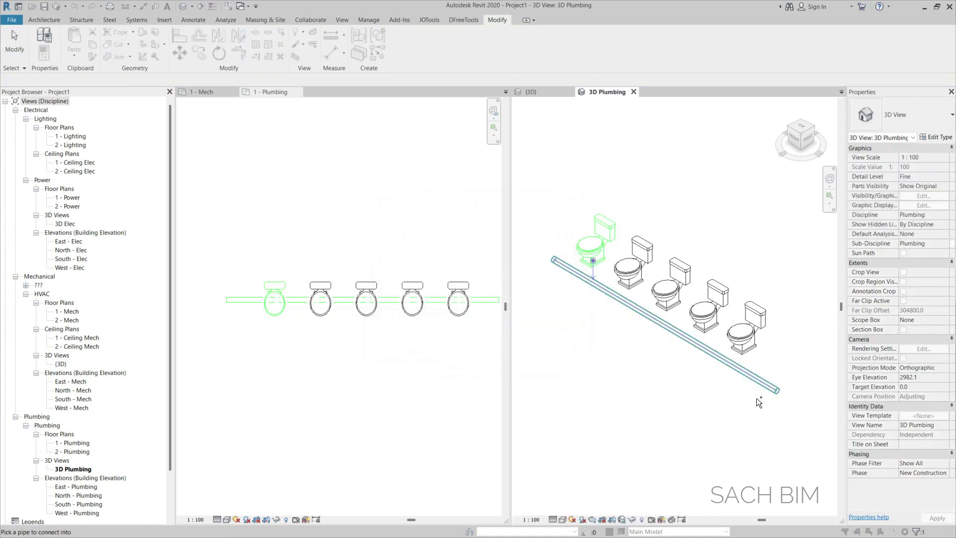
pyautogui.scroll(3, 746, 367)
pyautogui.keyDown('shift'); pyautogui.moveTo(745, 367); pyautogui.dragTo(716, 397, button='middle'); pyautogui.keyUp('shift')
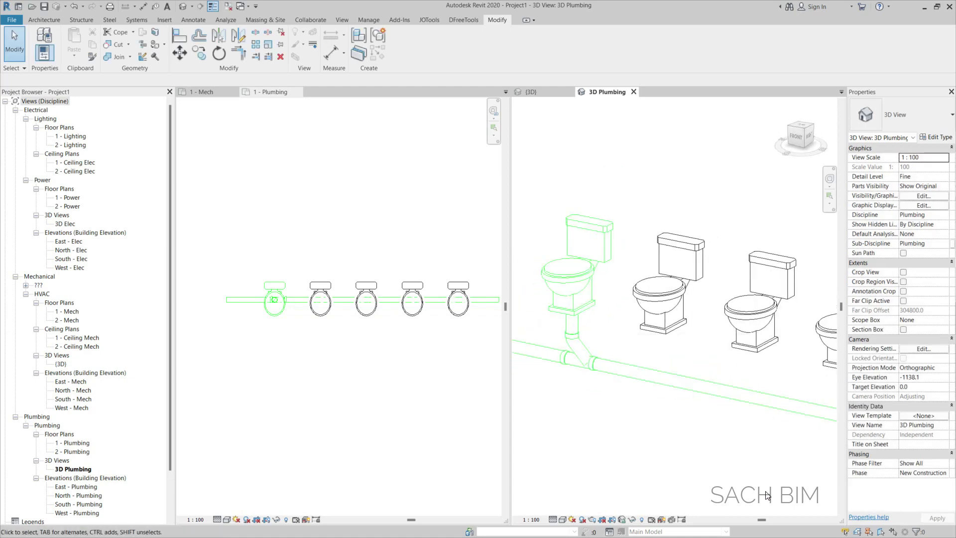
pyautogui.scroll(-2, 767, 478)
pyautogui.keyDown('shift'); pyautogui.moveTo(804, 513); pyautogui.dragTo(767, 536, button='middle'); pyautogui.keyUp('shift')
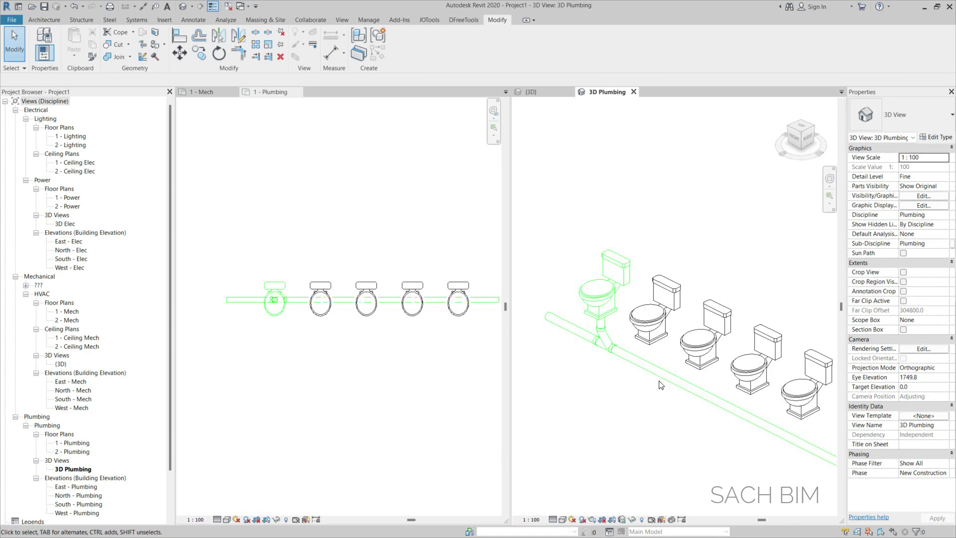
# Connect the second and third water closets into the sanitary pipe via their Sanitary connectors
pyautogui.click(648, 319)
pyautogui.scroll(-3, 552, 282)
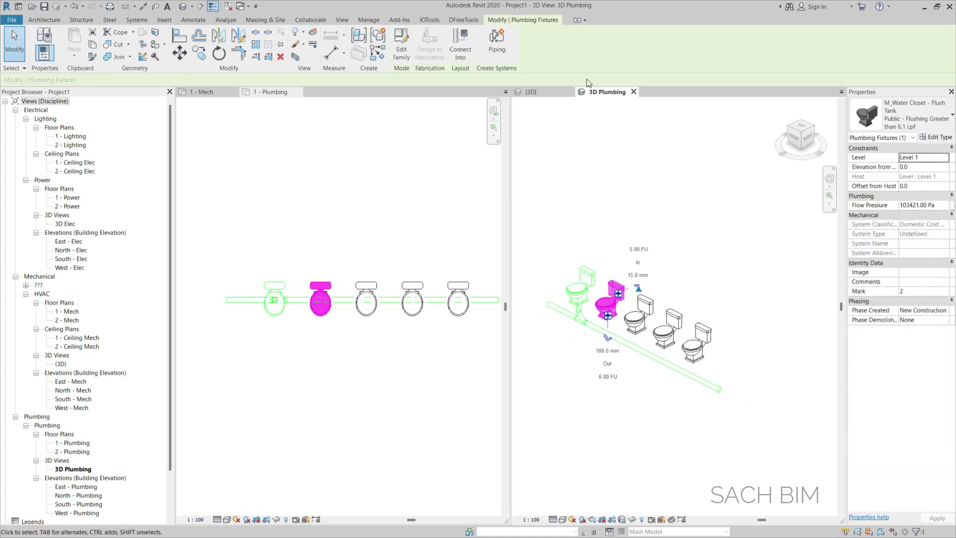
pyautogui.press('Down')
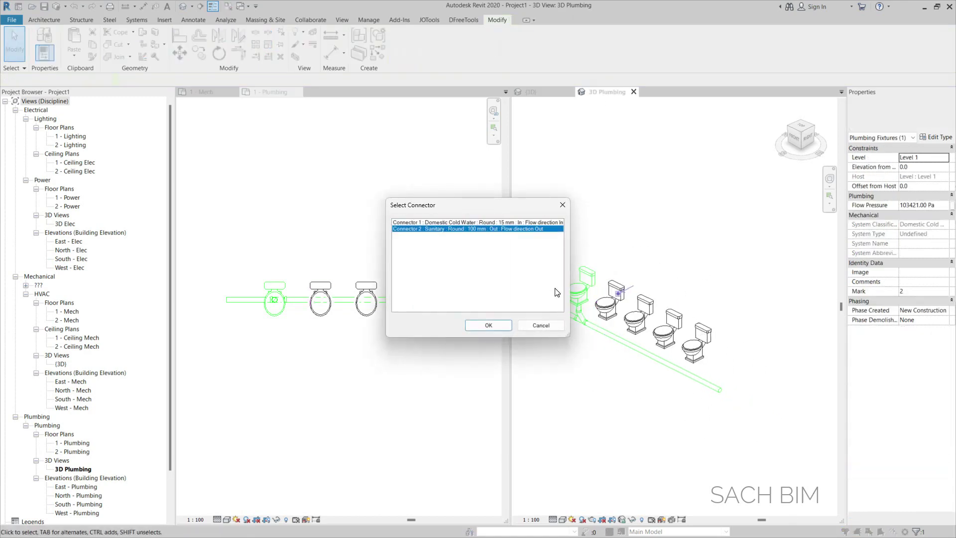
pyautogui.press('Return')
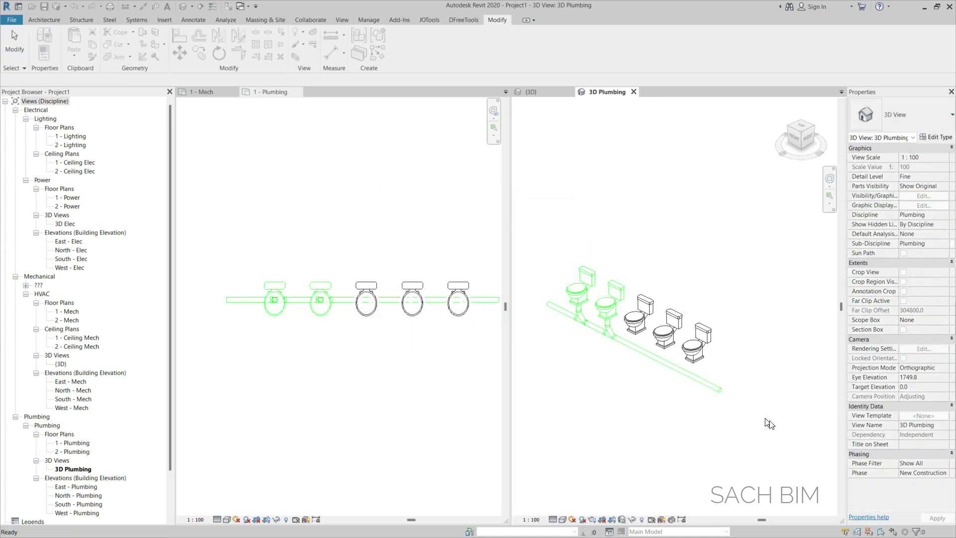
pyautogui.click(636, 318)
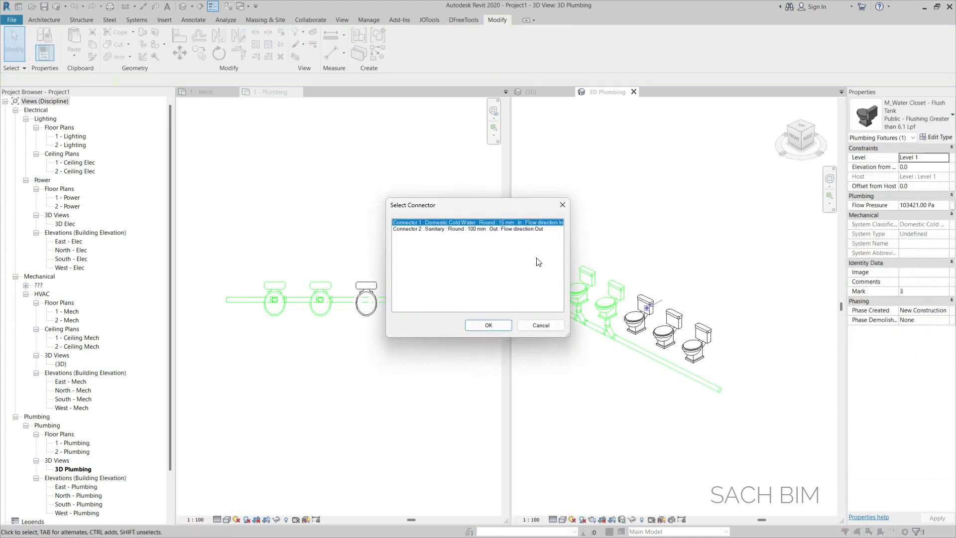
pyautogui.press('Down')
pyautogui.press('Return')
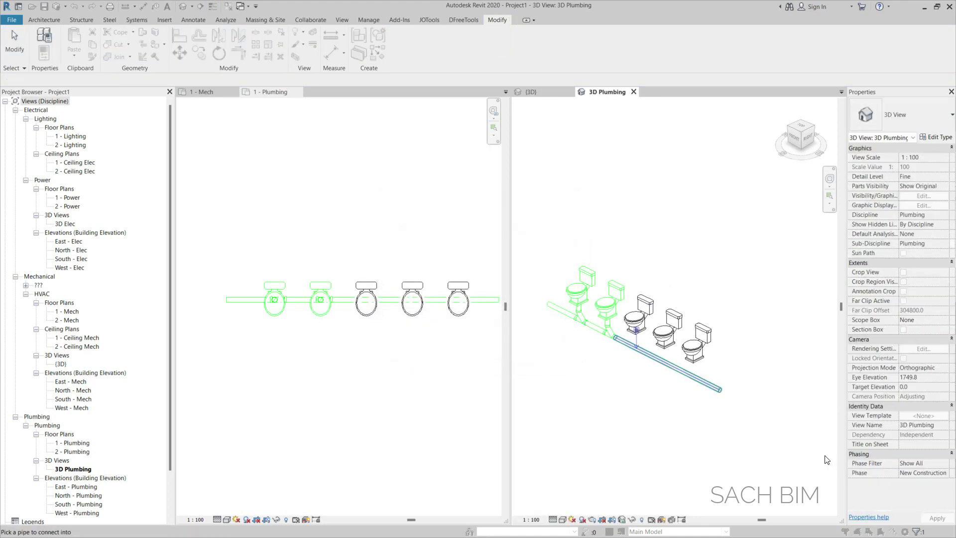
# Connect the fourth and fifth water closets into the sanitary pipe, then orbit to a front view
pyautogui.click(665, 332)
pyautogui.click(460, 49)
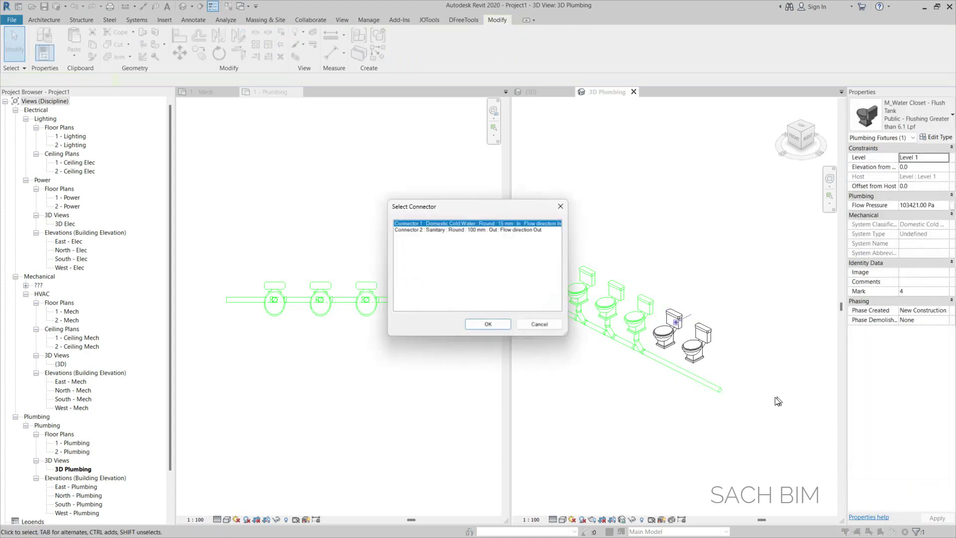
pyautogui.press('Down')
pyautogui.press('Return')
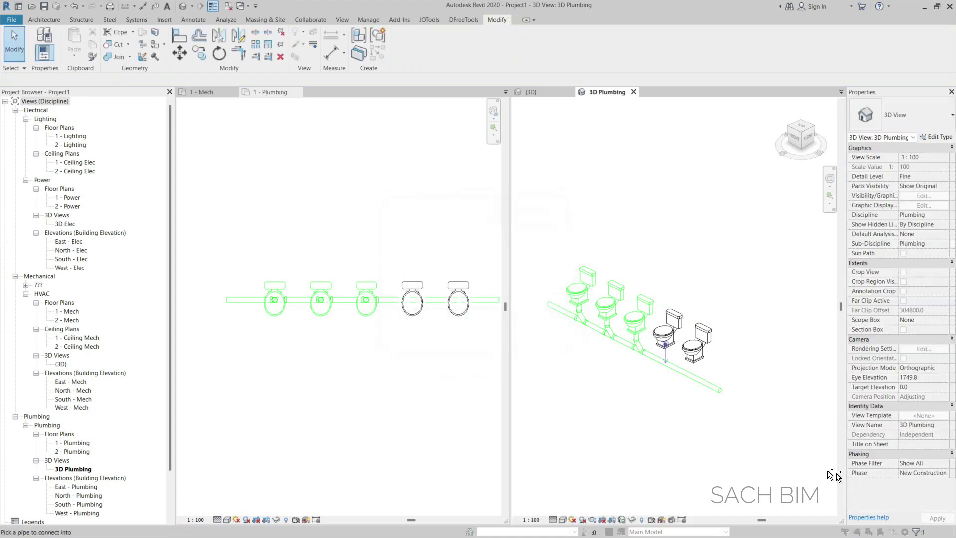
pyautogui.click(698, 344)
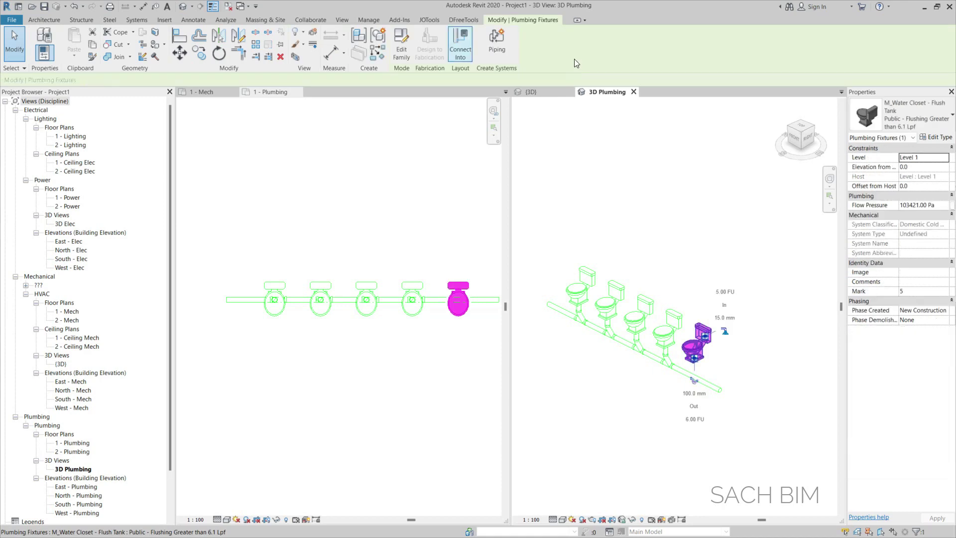
pyautogui.click(575, 56)
pyautogui.press('Down')
pyautogui.press('Return')
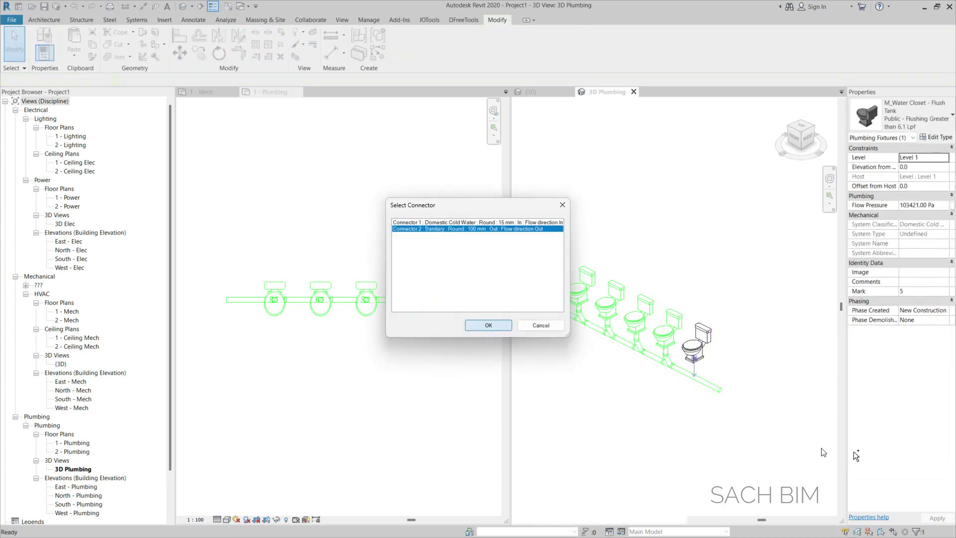
pyautogui.moveTo(890, 475)
pyautogui.keyDown('shift'); pyautogui.mouseDown(button='middle')
pyautogui.moveTo(820, 465)
pyautogui.moveTo(794, 418)
pyautogui.moveTo(879, 466)
pyautogui.mouseUp(button='middle'); pyautogui.keyUp('shift')
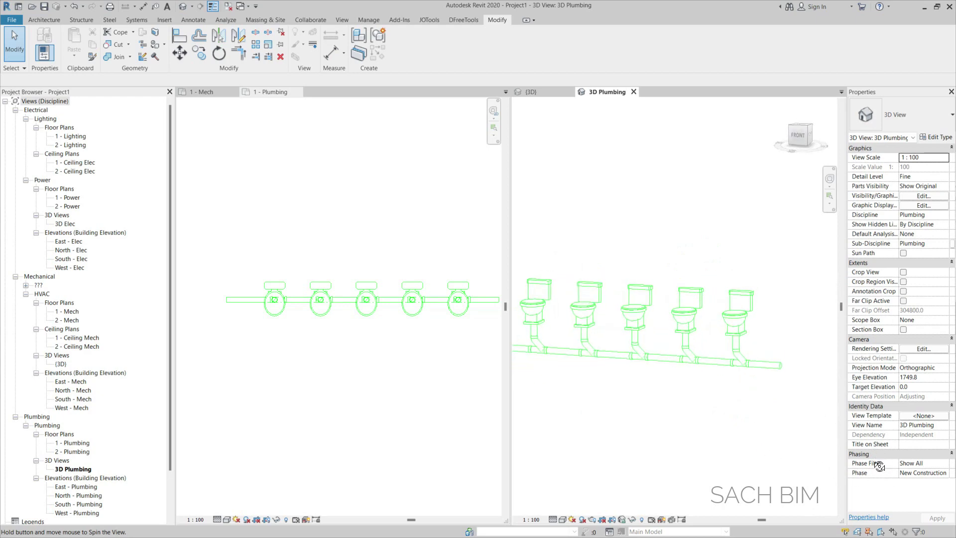
# Select the whole Sanitary 2 piping system to verify it, then switch to 1 - Plumbing plan
pyautogui.click(917, 425)
pyautogui.press('Escape')
pyautogui.press('Tab')
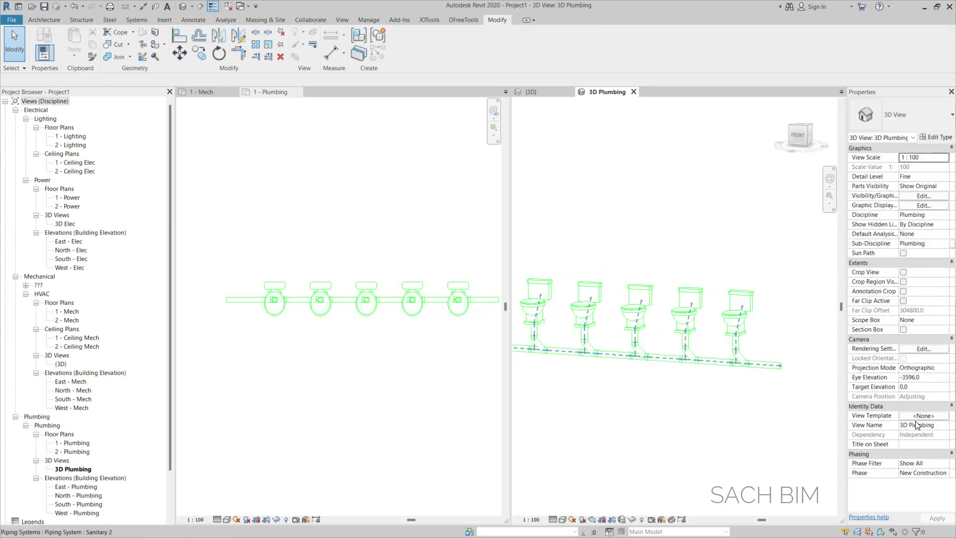
pyautogui.click(922, 403)
pyautogui.keyDown('shift'); pyautogui.moveTo(922, 404); pyautogui.dragTo(924, 464, button='middle'); pyautogui.keyUp('shift')
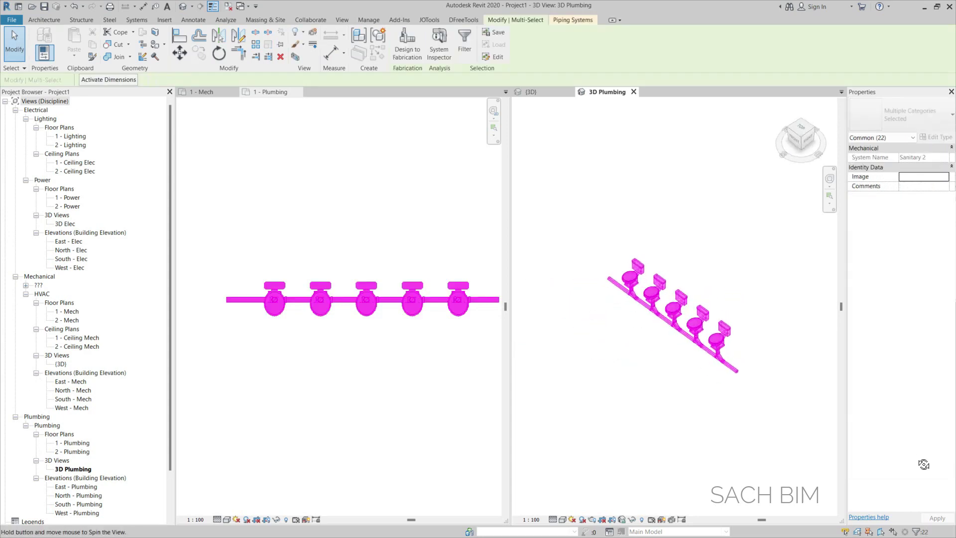
pyautogui.click(422, 479)
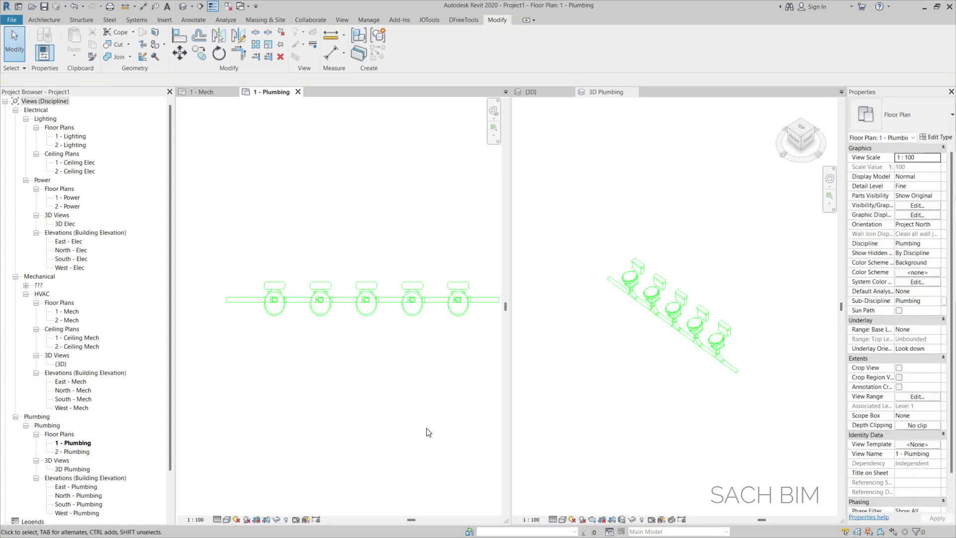